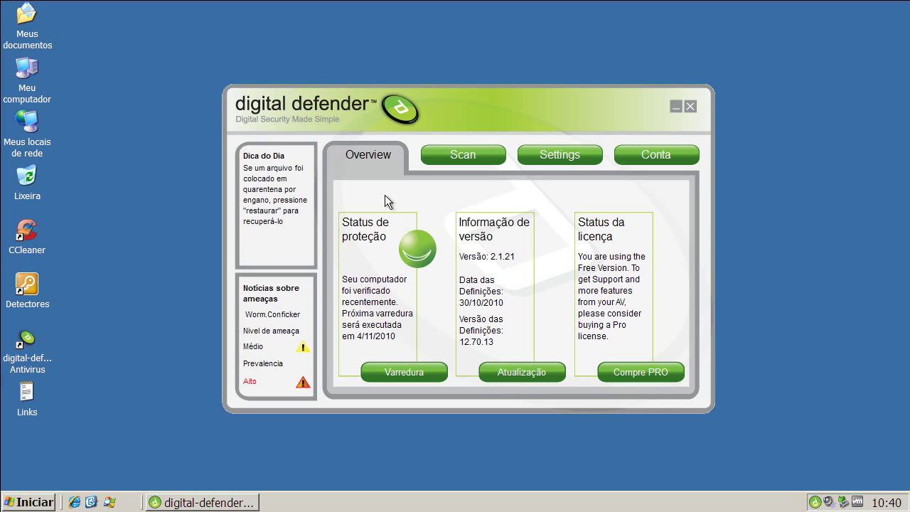
Step: Review the Scan, Settings, Conta and Overview sections of digital defender, and close its window
{"action": "left_click", "coordinate": [448, 155]}
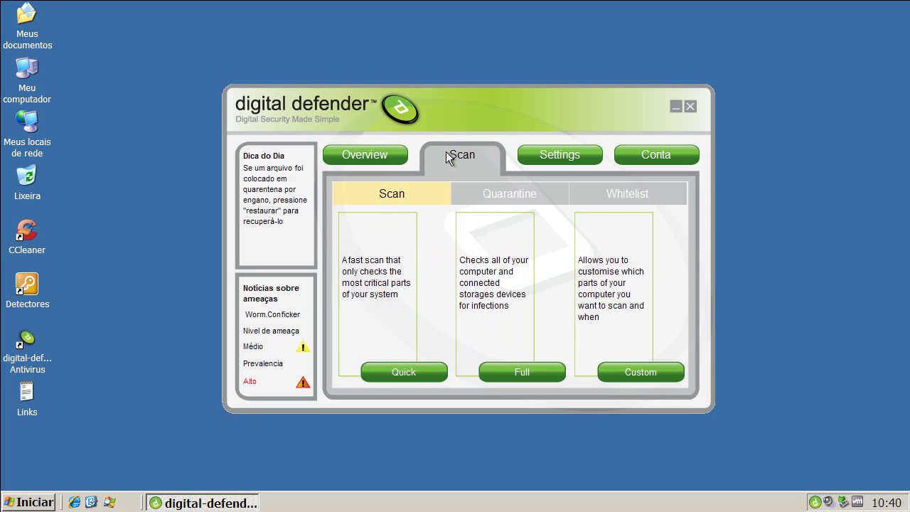
{"action": "left_click", "coordinate": [560, 155]}
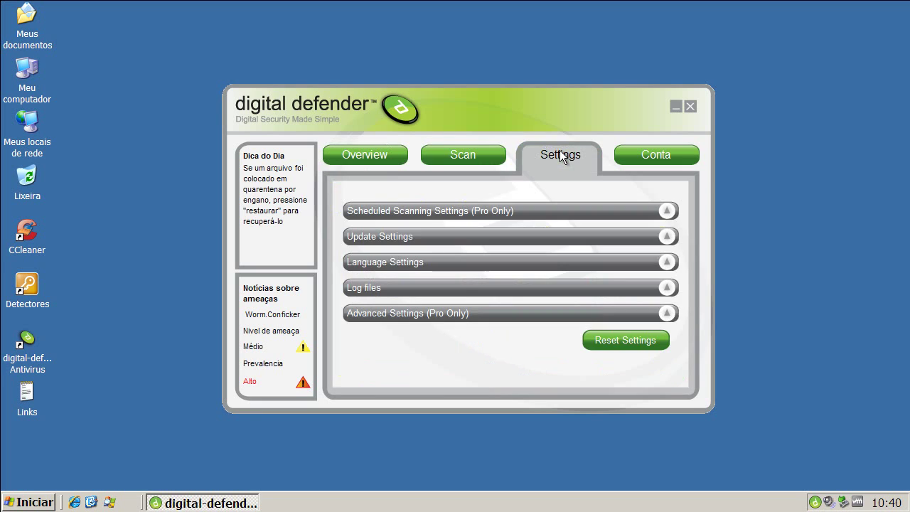
{"action": "left_click", "coordinate": [654, 160]}
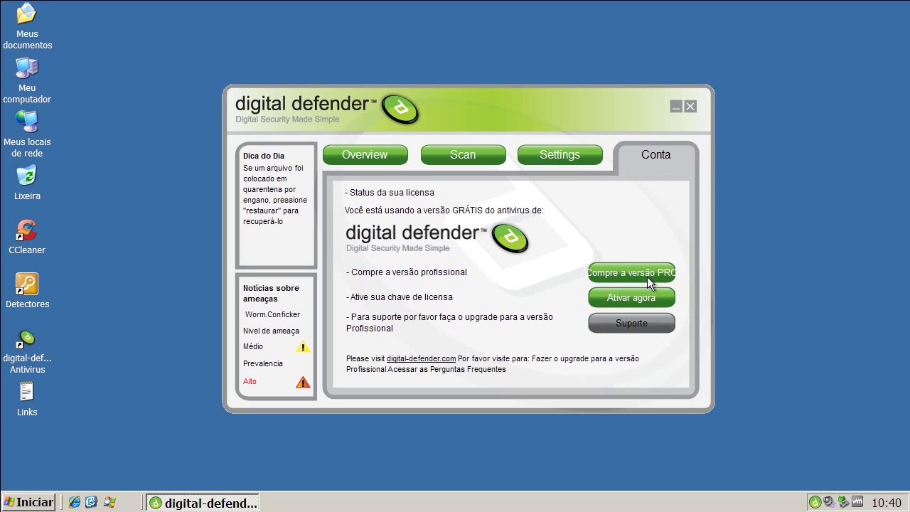
{"action": "left_click", "coordinate": [386, 158]}
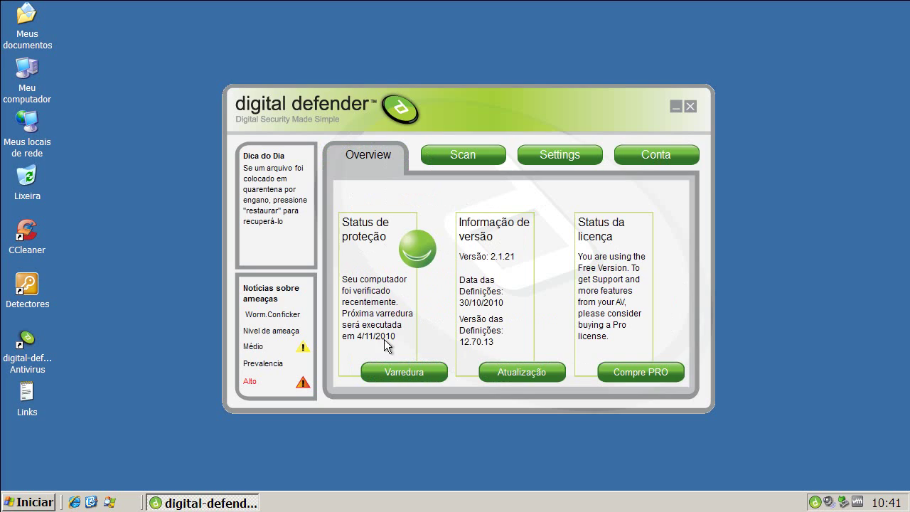
{"action": "left_click", "coordinate": [517, 369]}
{"action": "left_click", "coordinate": [690, 106]}
Step: View the About digital defender page in Internet Explorer, examine the text on the company's founding and head office, and close the browser
{"action": "left_click", "coordinate": [75, 503]}
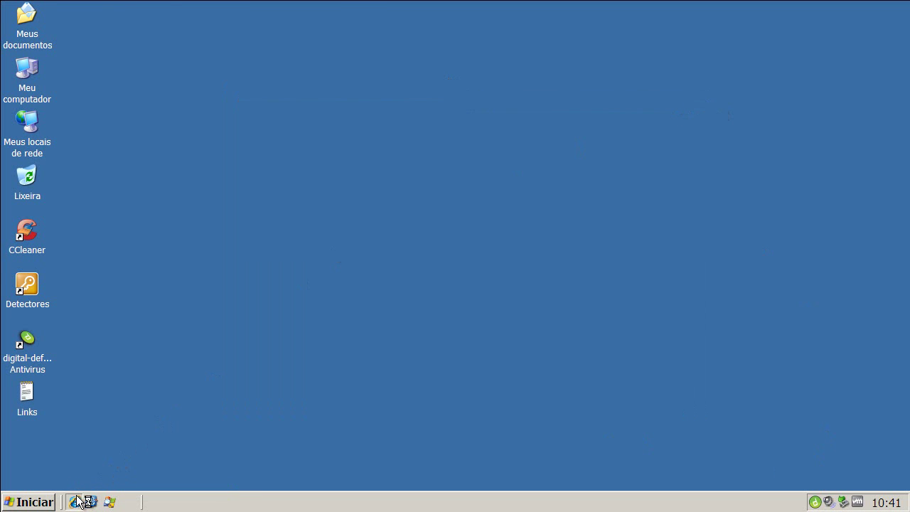
{"action": "left_click", "coordinate": [180, 48]}
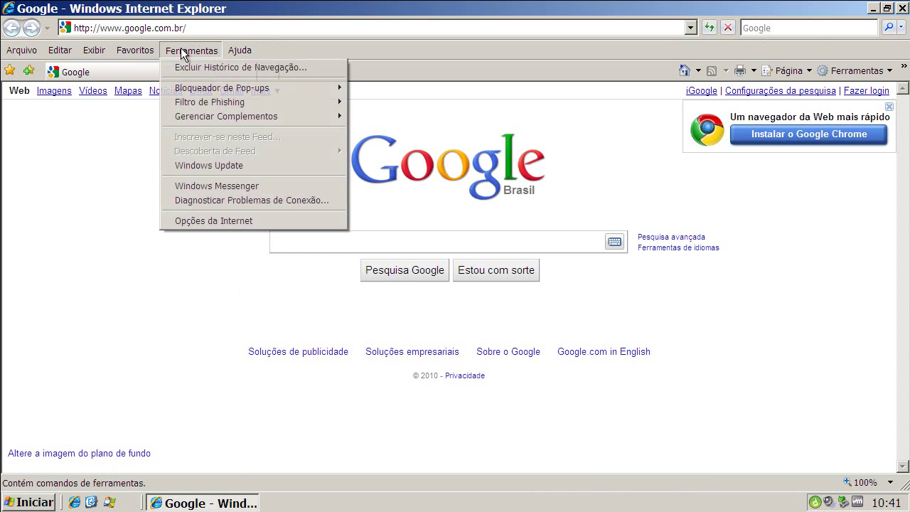
{"action": "mouse_move", "coordinate": [151, 47]}
{"action": "left_click", "coordinate": [162, 160]}
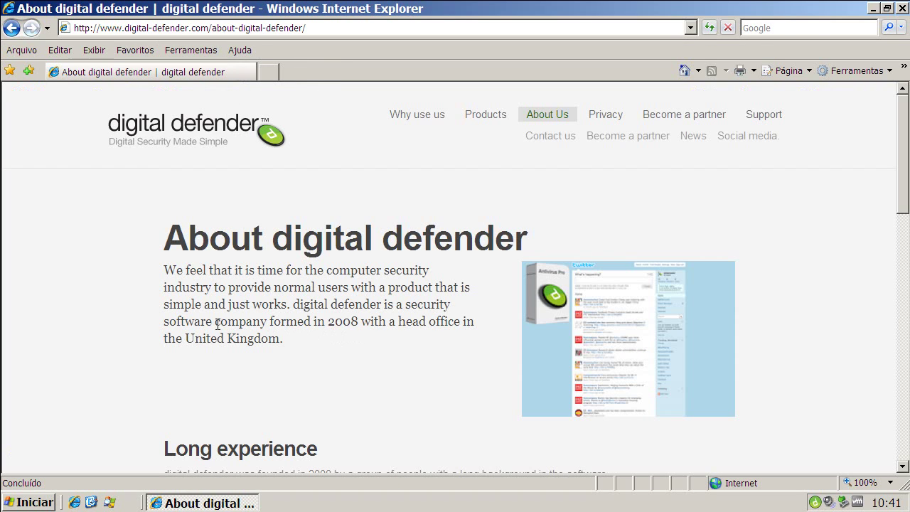
{"action": "left_click_drag", "start_coordinate": [171, 323], "coordinate": [476, 337]}
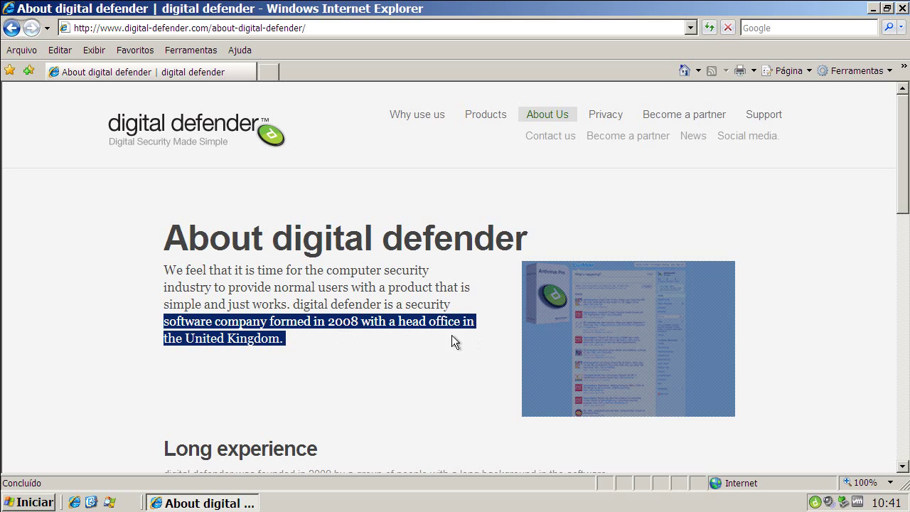
{"action": "left_click", "coordinate": [185, 344]}
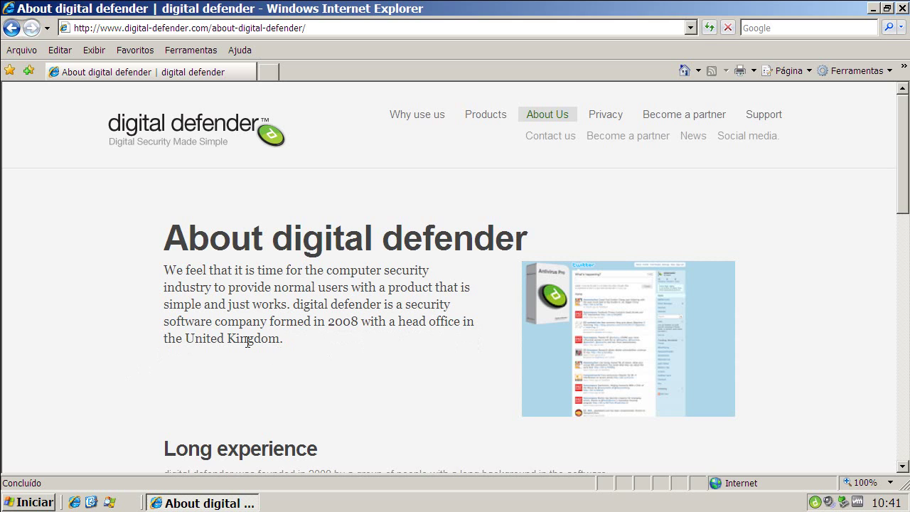
{"action": "left_click_drag", "start_coordinate": [276, 343], "coordinate": [167, 333]}
{"action": "left_click", "coordinate": [183, 321]}
{"action": "left_click", "coordinate": [900, 9]}
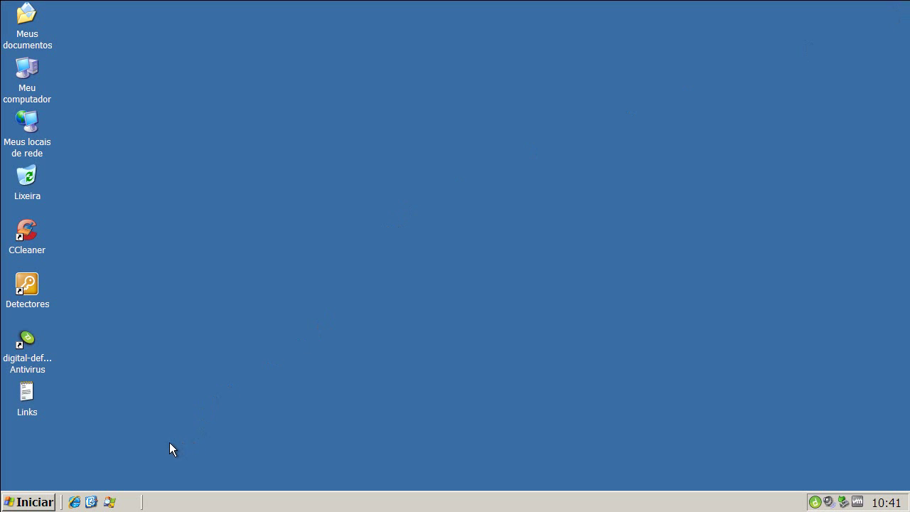
Step: Inspect the memory use and descriptions of the AVAssistant.exe and AVScanningService.exe processes in Process Explorer, and minimize it
{"action": "left_click", "coordinate": [109, 501]}
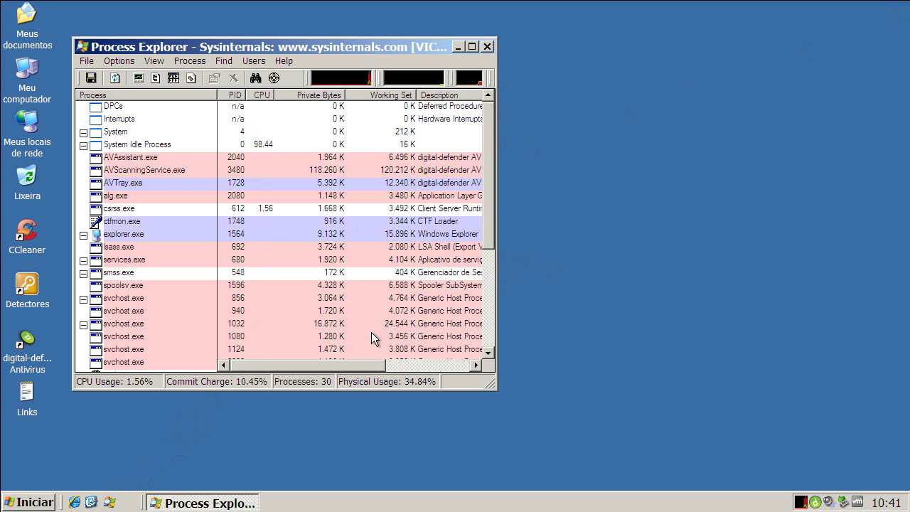
{"action": "left_click_drag", "start_coordinate": [363, 364], "coordinate": [411, 363]}
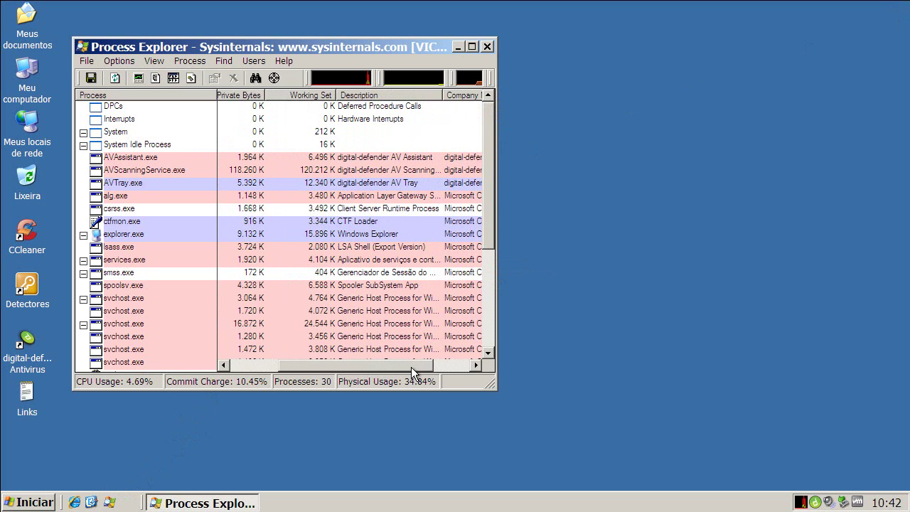
{"action": "left_click", "coordinate": [349, 160]}
{"action": "left_click", "coordinate": [349, 170]}
{"action": "left_click", "coordinate": [348, 161]}
{"action": "left_click", "coordinate": [349, 171]}
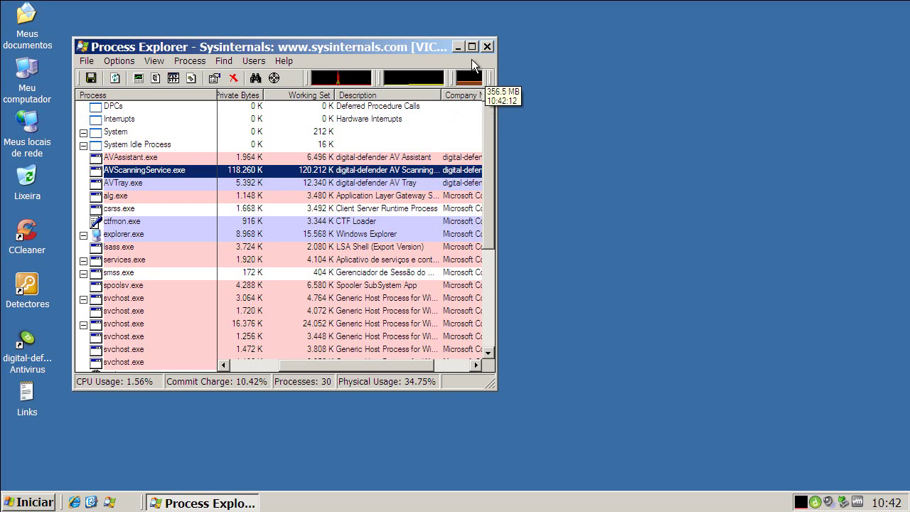
{"action": "left_click", "coordinate": [459, 46]}
{"action": "double_click", "coordinate": [25, 395]}
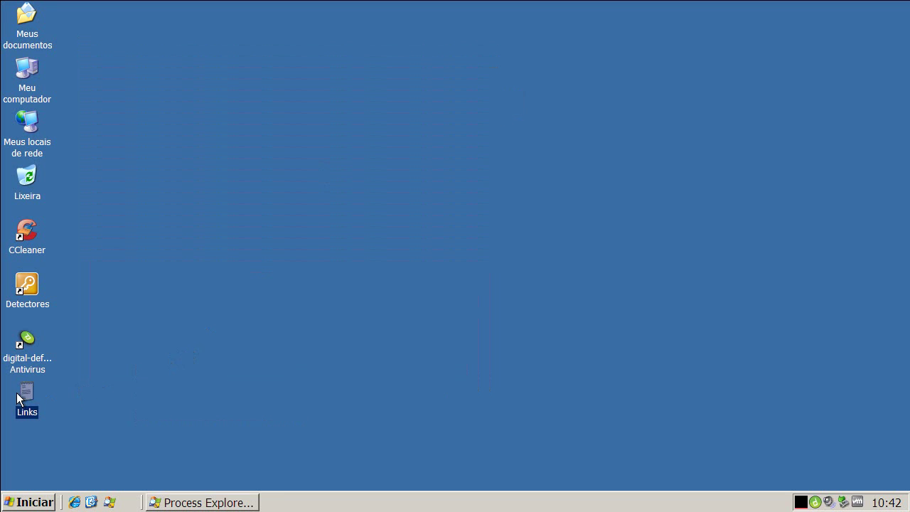
{"action": "double_click", "coordinate": [54, 112]}
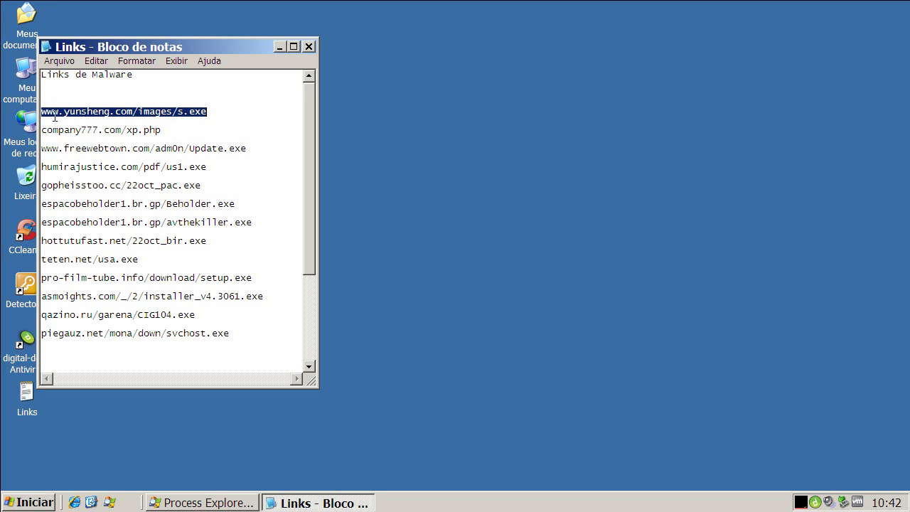
{"action": "right_click", "coordinate": [55, 115]}
{"action": "left_click", "coordinate": [84, 159]}
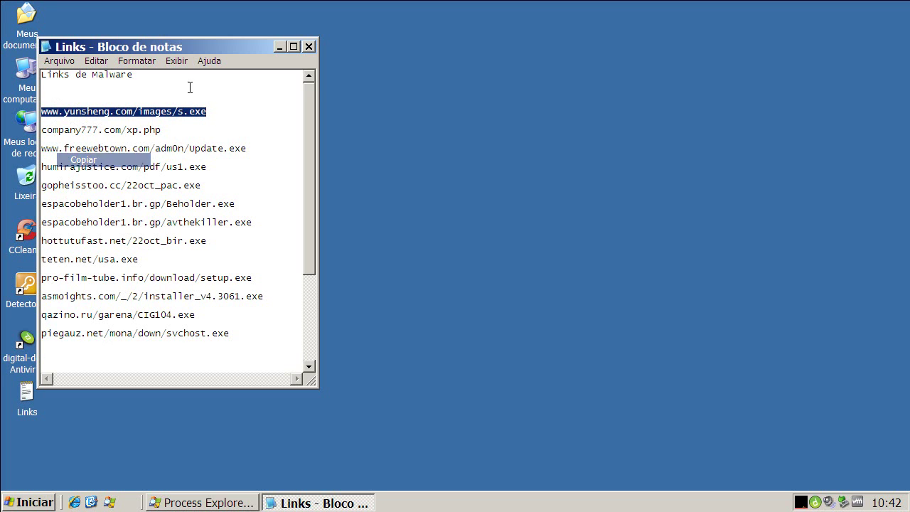
{"action": "left_click", "coordinate": [279, 47]}
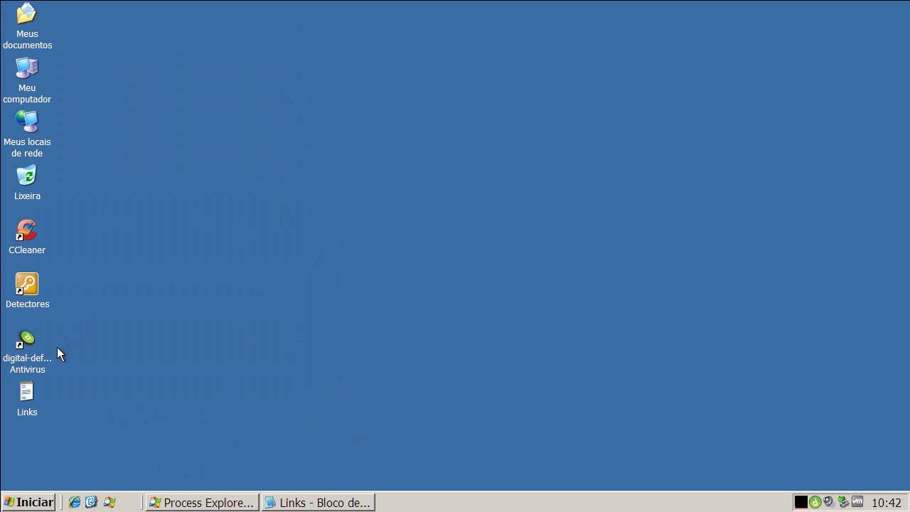
Step: Load the copied s.exe link in Internet Explorer and acknowledge the antivirus infection notice
{"action": "left_click", "coordinate": [74, 502]}
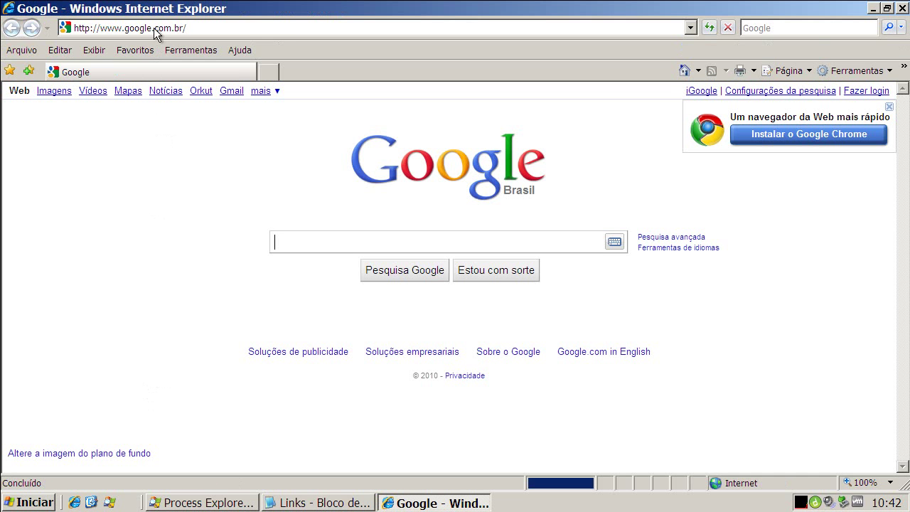
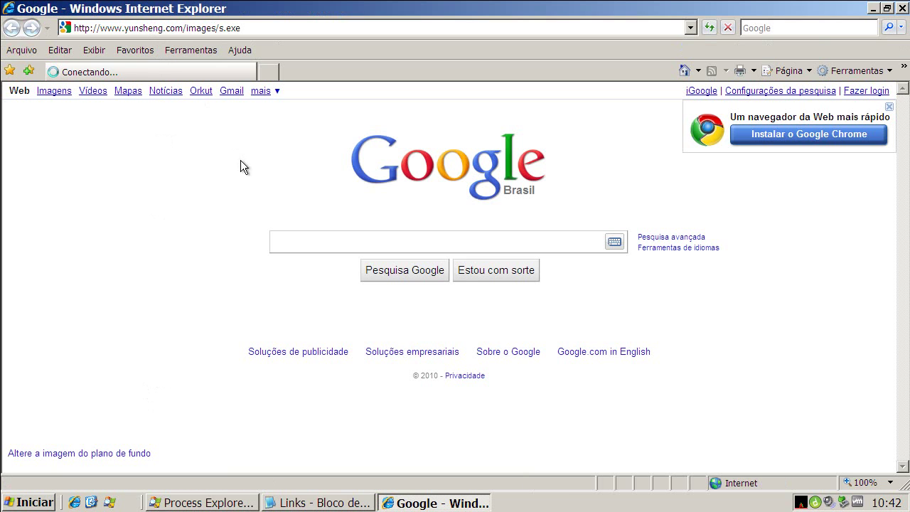
{"action": "left_click", "coordinate": [379, 258]}
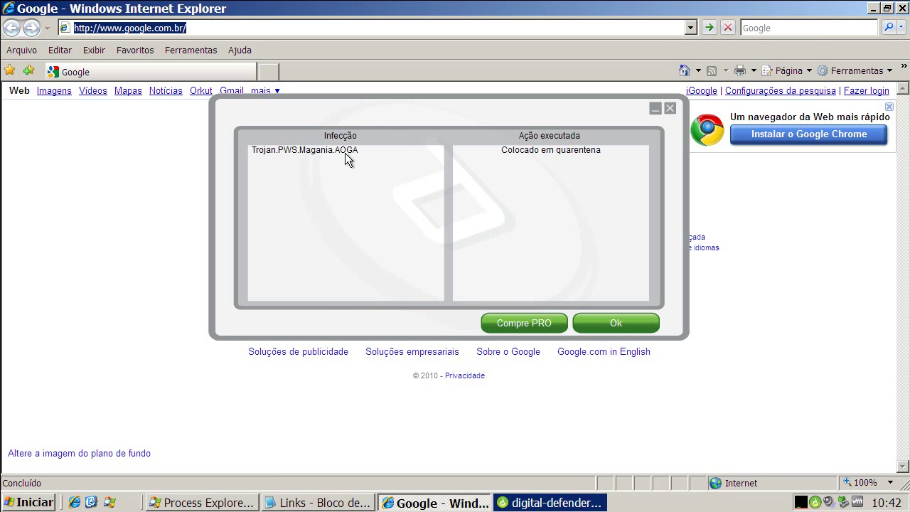
{"action": "left_click", "coordinate": [617, 322]}
Step: Copy the link company777.com/xp.php from the Links file and load it in Internet Explorer
{"action": "left_click", "coordinate": [361, 501]}
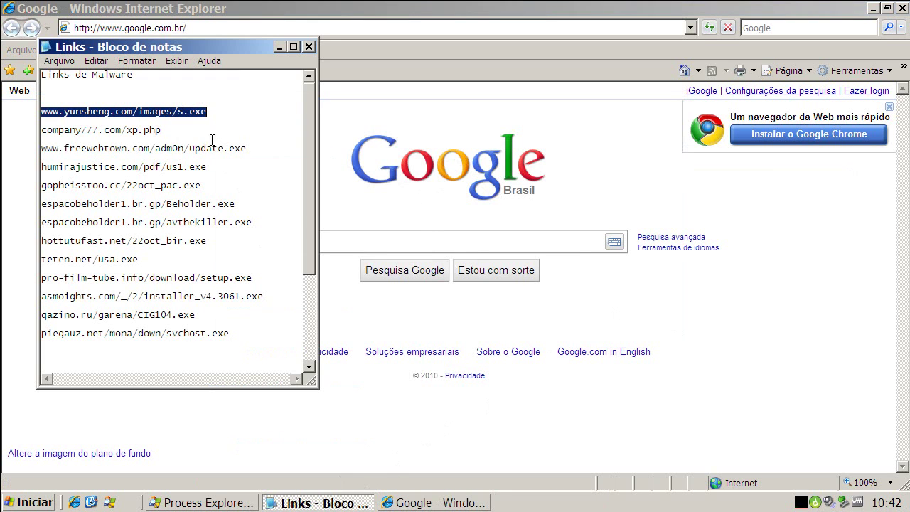
{"action": "double_click", "coordinate": [168, 134]}
{"action": "right_click", "coordinate": [153, 133]}
{"action": "left_click", "coordinate": [182, 175]}
{"action": "left_click", "coordinate": [156, 27]}
{"action": "left_click", "coordinate": [156, 27]}
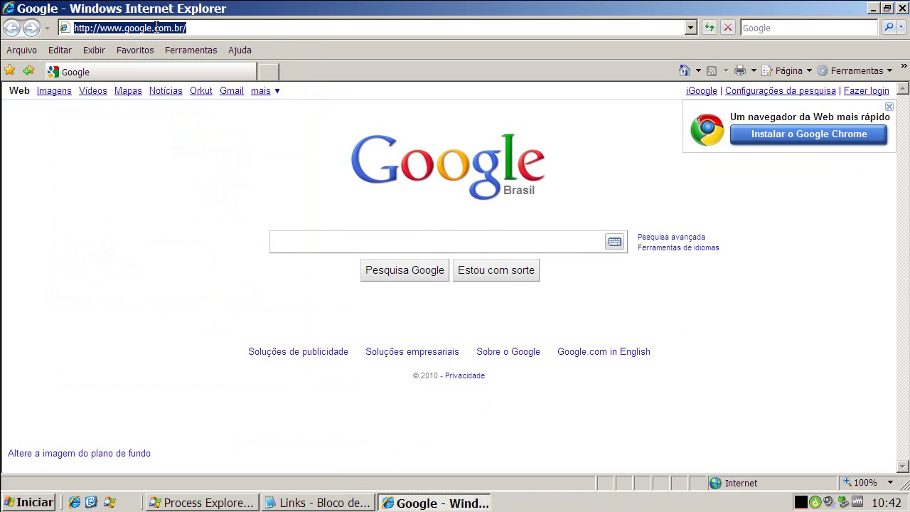
{"action": "key", "text": "ctrl+v"}
{"action": "key", "text": "Return"}
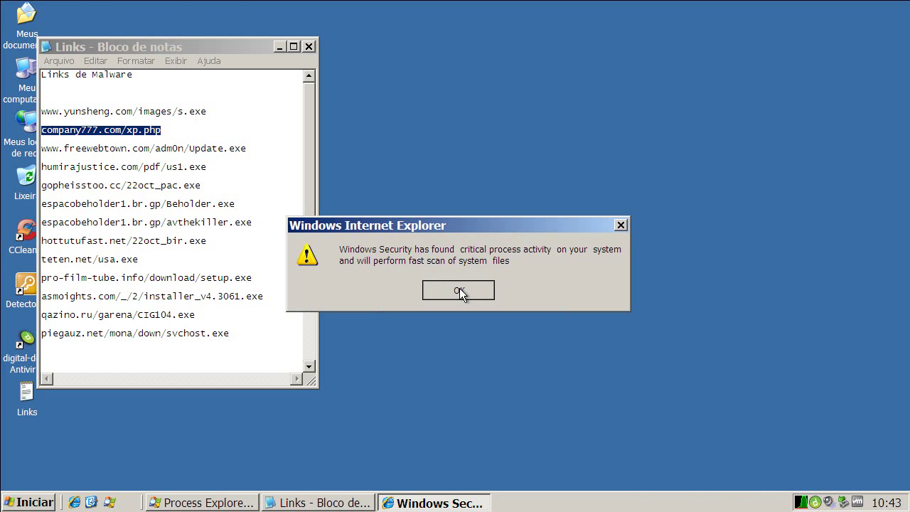
Step: Accept the page's scan prompt, run the offered AntiSpyWareSetup.exe, and close the Microsoft Security Essentials Alert window
{"action": "left_click", "coordinate": [459, 288]}
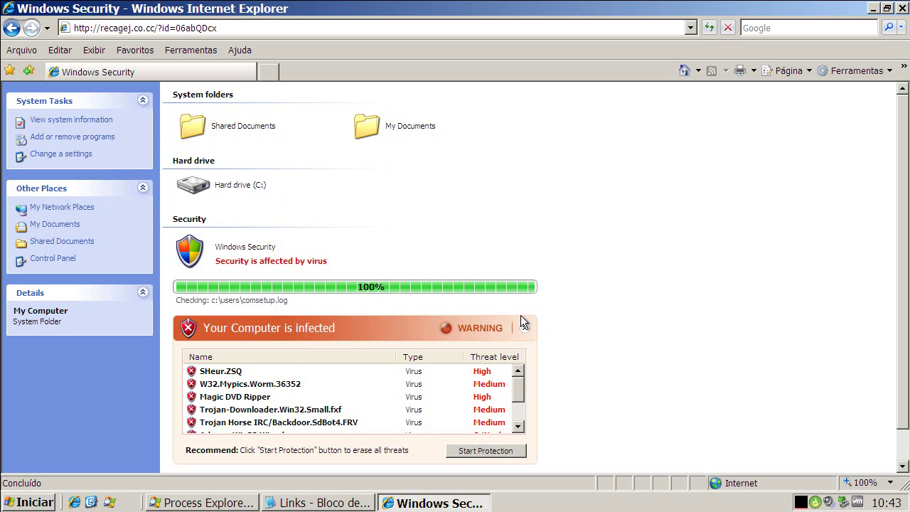
{"action": "left_click", "coordinate": [501, 299]}
{"action": "left_click", "coordinate": [459, 261]}
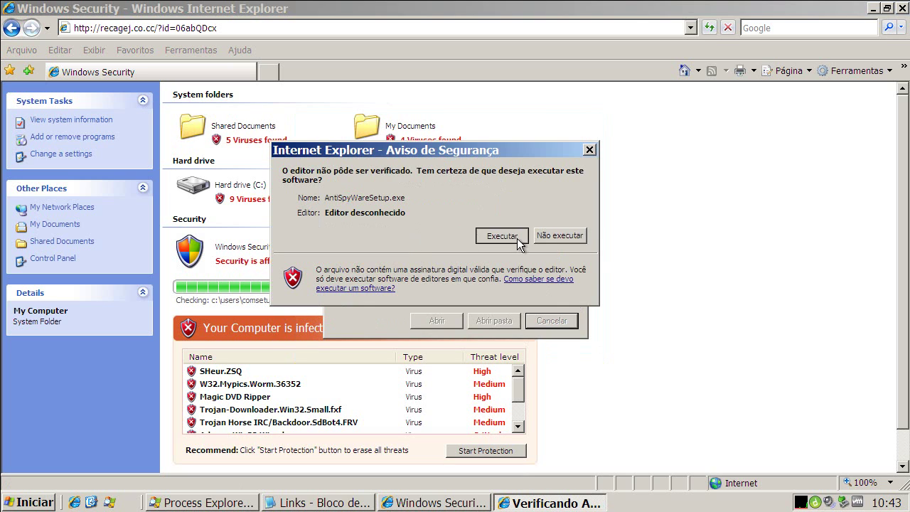
{"action": "left_click", "coordinate": [502, 235]}
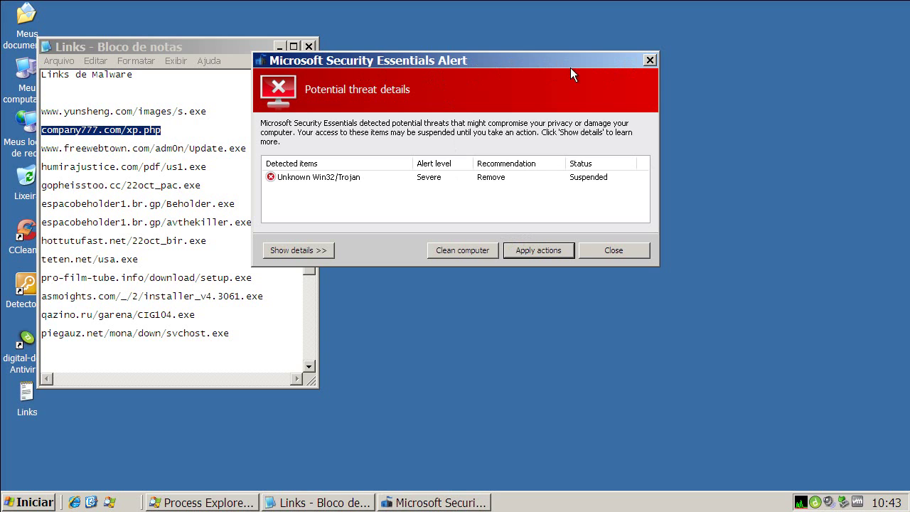
{"action": "left_click", "coordinate": [651, 61]}
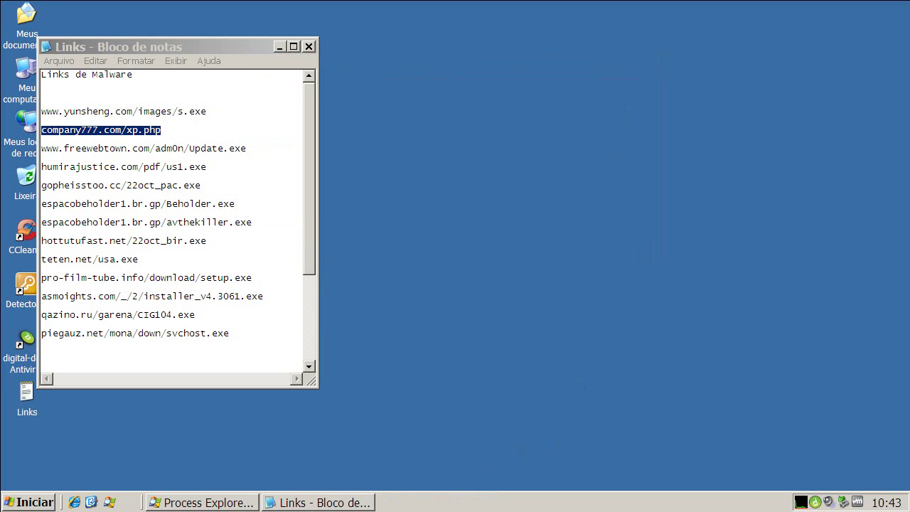
Step: Kill the AntiSpyWareSetup[1].exe process in Process Explorer and minimize the window
{"action": "left_click", "coordinate": [213, 502]}
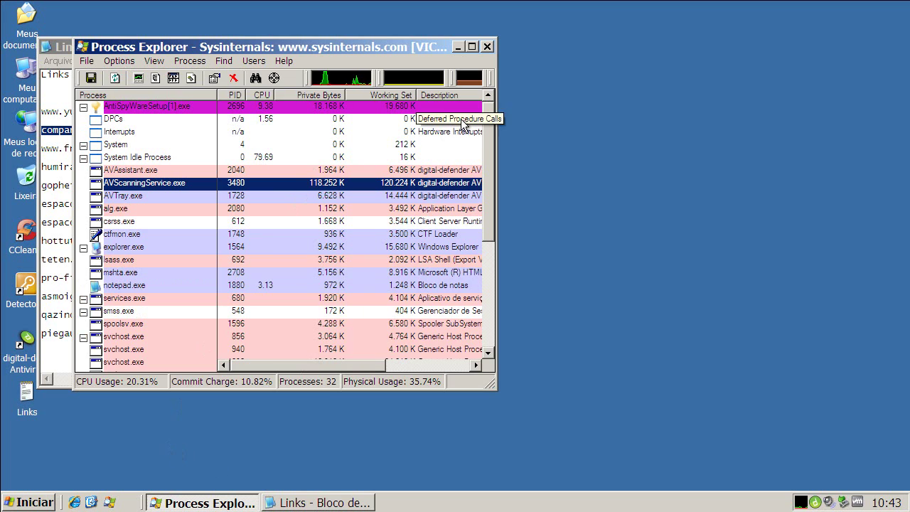
{"action": "left_click", "coordinate": [153, 107]}
{"action": "right_click", "coordinate": [152, 107]}
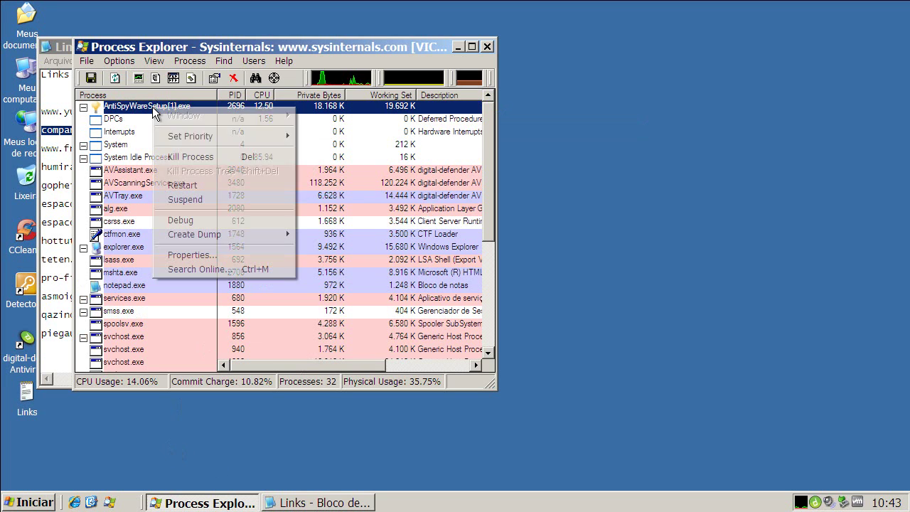
{"action": "left_click", "coordinate": [173, 157]}
{"action": "left_click", "coordinate": [419, 287]}
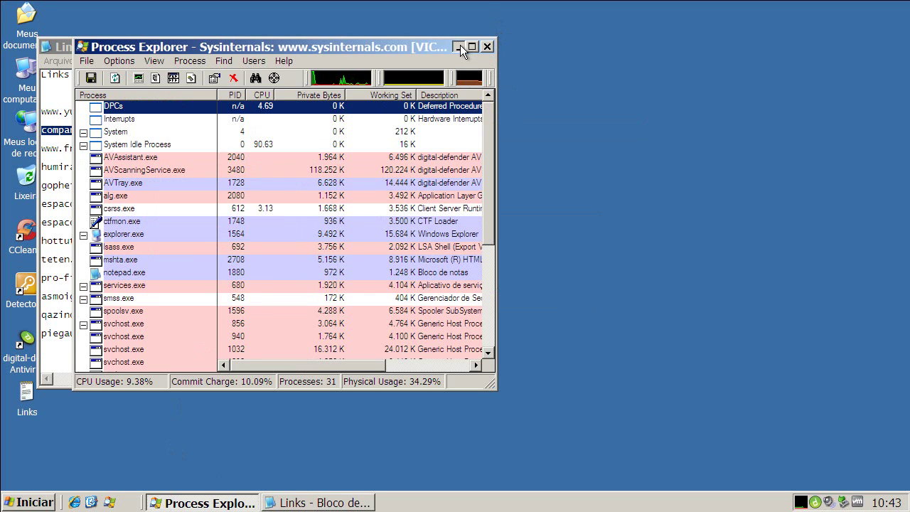
{"action": "left_click", "coordinate": [459, 46]}
{"action": "double_click", "coordinate": [164, 148]}
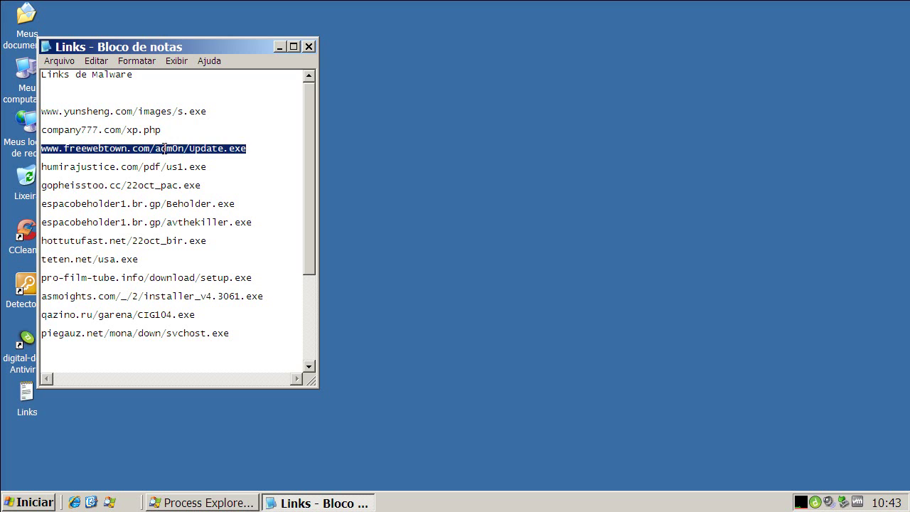
{"action": "right_click", "coordinate": [165, 149]}
{"action": "left_click", "coordinate": [193, 192]}
{"action": "left_click", "coordinate": [279, 47]}
{"action": "left_click", "coordinate": [74, 502]}
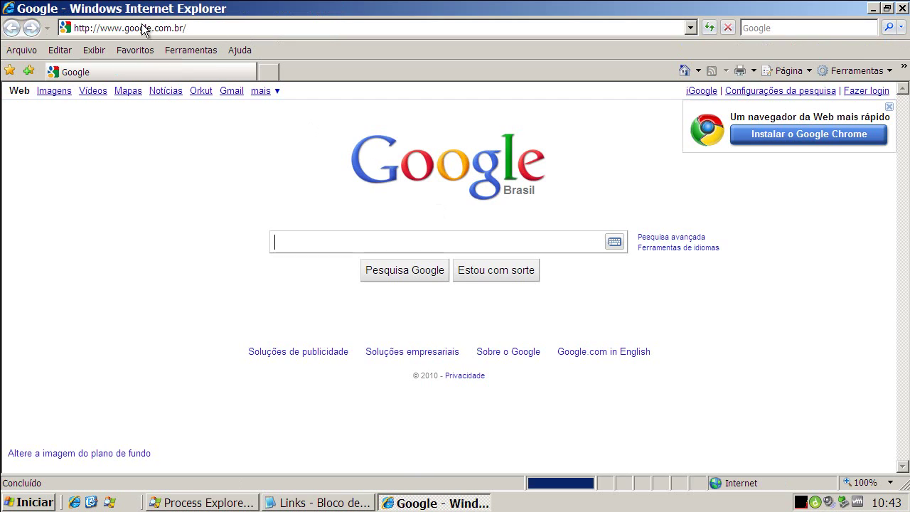
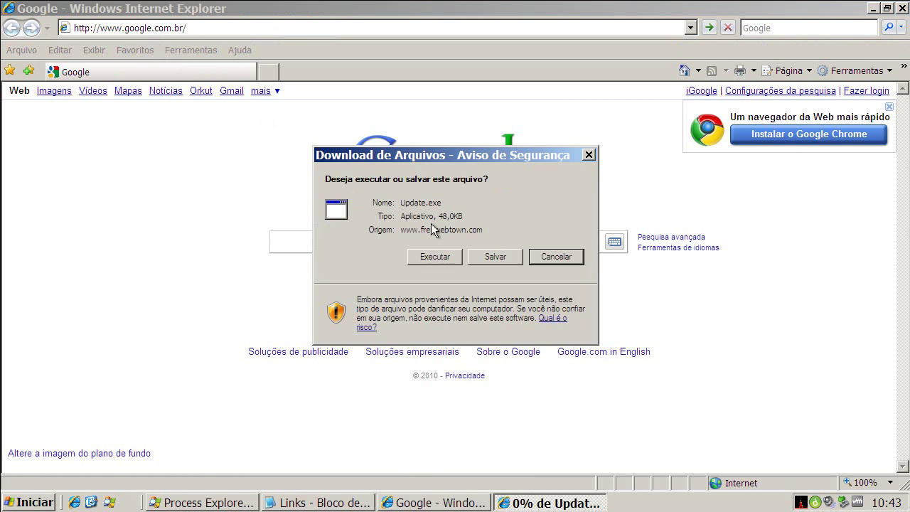
Step: Run the downloaded Update.exe despite the security warning and dismiss the application error
{"action": "left_click", "coordinate": [435, 256]}
{"action": "left_click", "coordinate": [507, 260]}
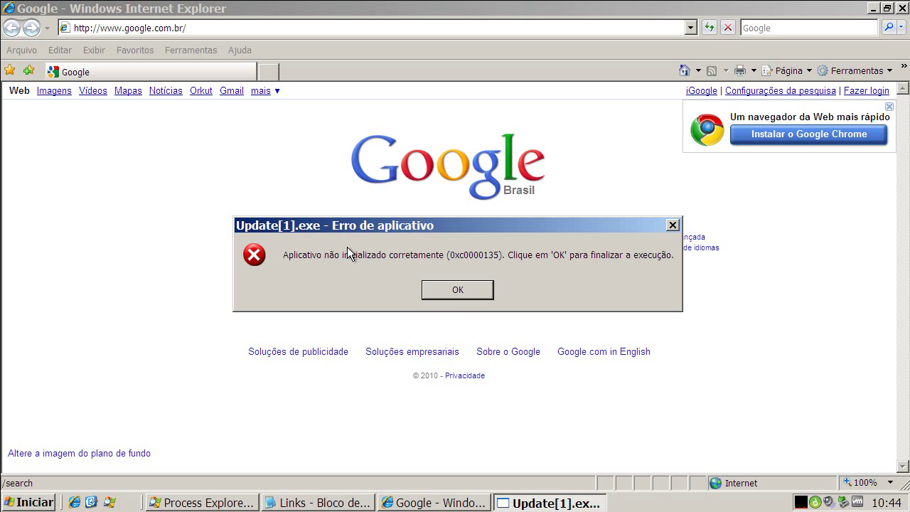
{"action": "left_click", "coordinate": [449, 293]}
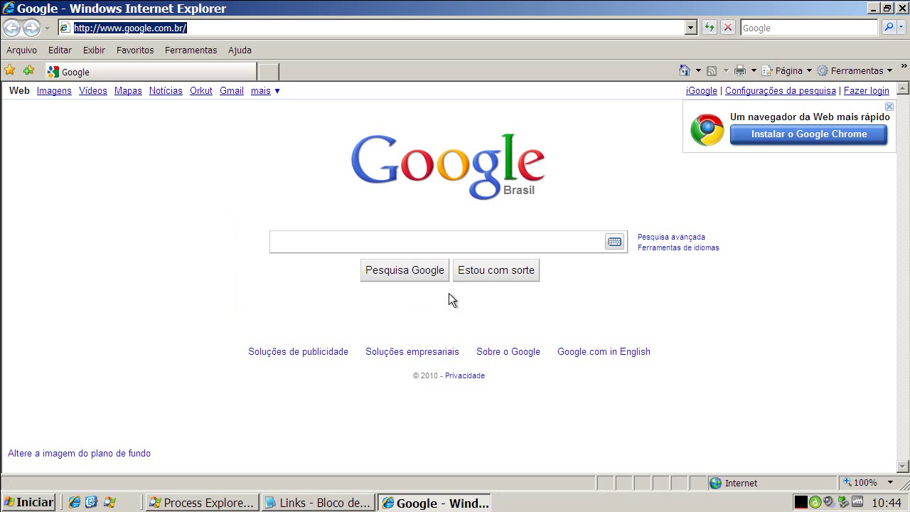
Step: Copy the link humirajustice.com/pdf/us1.exe from the Links file, load it in Internet Explorer, and acknowledge the antivirus detection window
{"action": "left_click", "coordinate": [321, 503]}
{"action": "double_click", "coordinate": [131, 170]}
{"action": "right_click", "coordinate": [131, 171]}
{"action": "left_click", "coordinate": [159, 215]}
{"action": "left_click", "coordinate": [146, 28]}
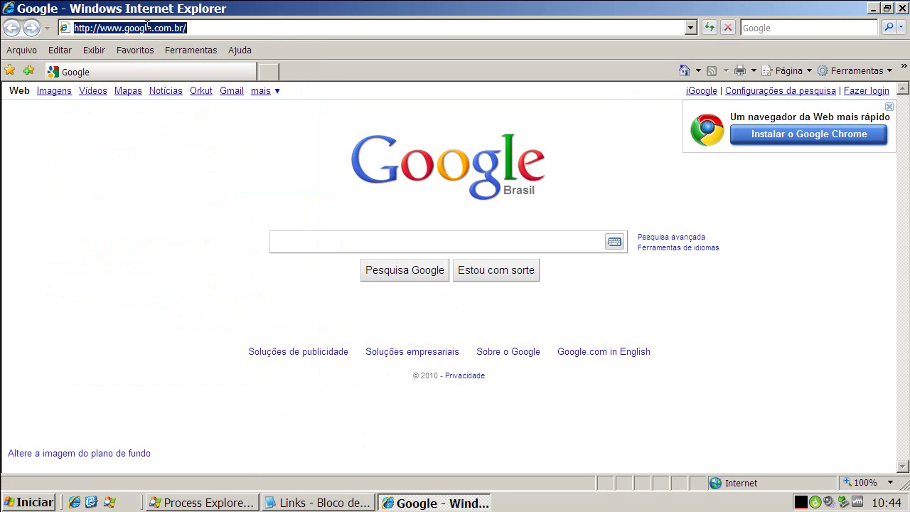
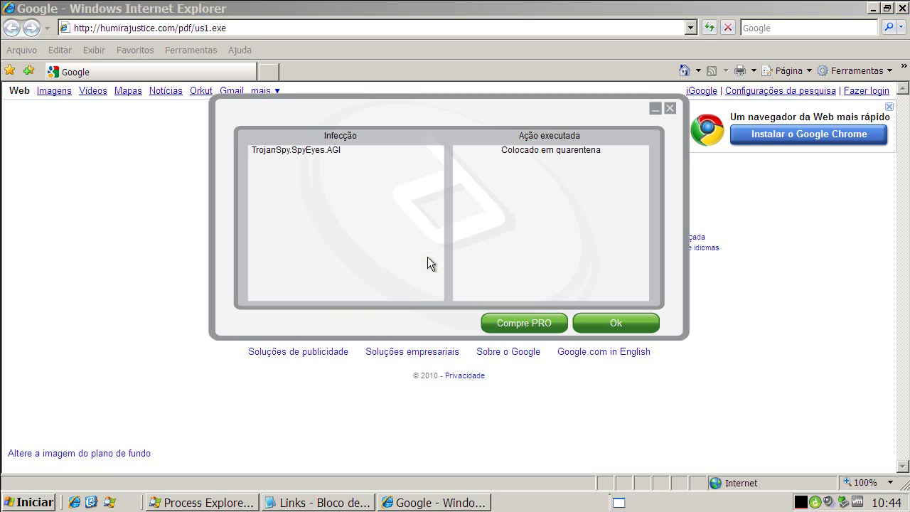
{"action": "left_click", "coordinate": [327, 154]}
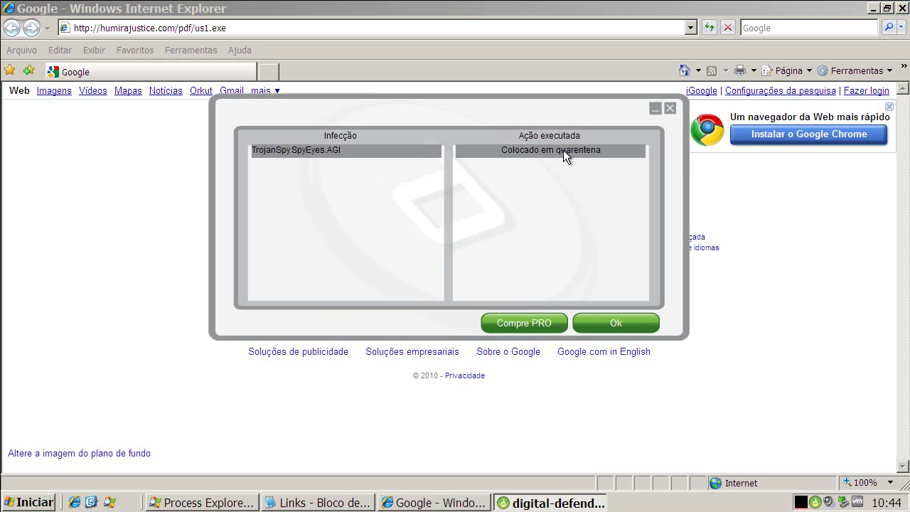
{"action": "left_click", "coordinate": [616, 323]}
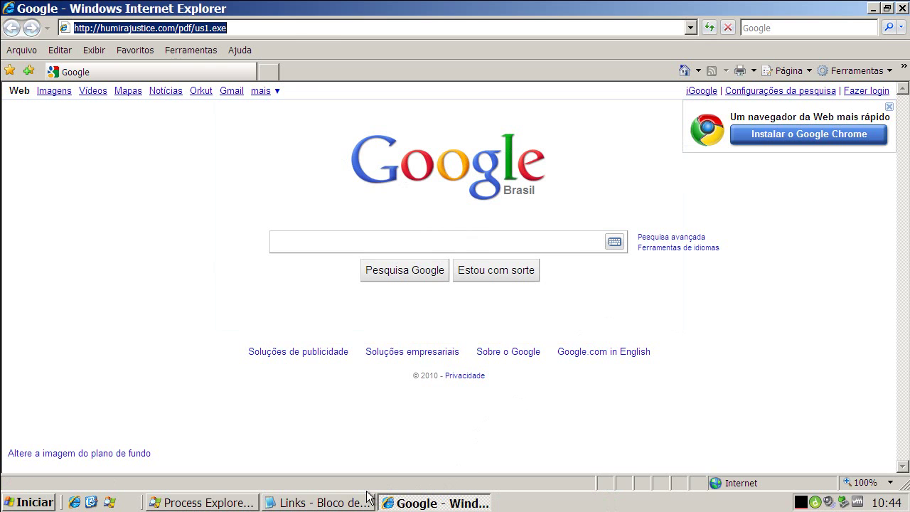
Step: Copy the link gopheisstoo.cc/22oct_pac.exe from the Links file and load it in Internet Explorer
{"action": "left_click", "coordinate": [342, 503]}
{"action": "double_click", "coordinate": [158, 186]}
{"action": "right_click", "coordinate": [157, 187]}
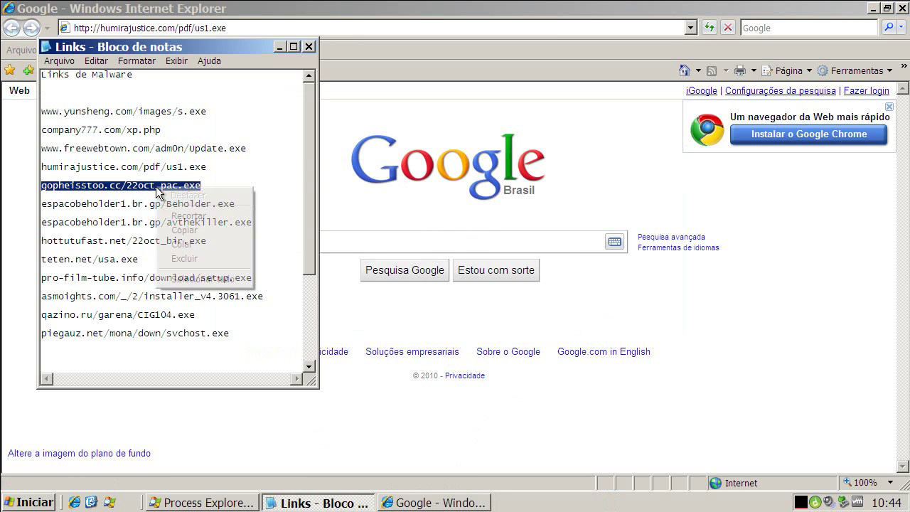
{"action": "left_click", "coordinate": [183, 231]}
{"action": "left_click", "coordinate": [135, 27]}
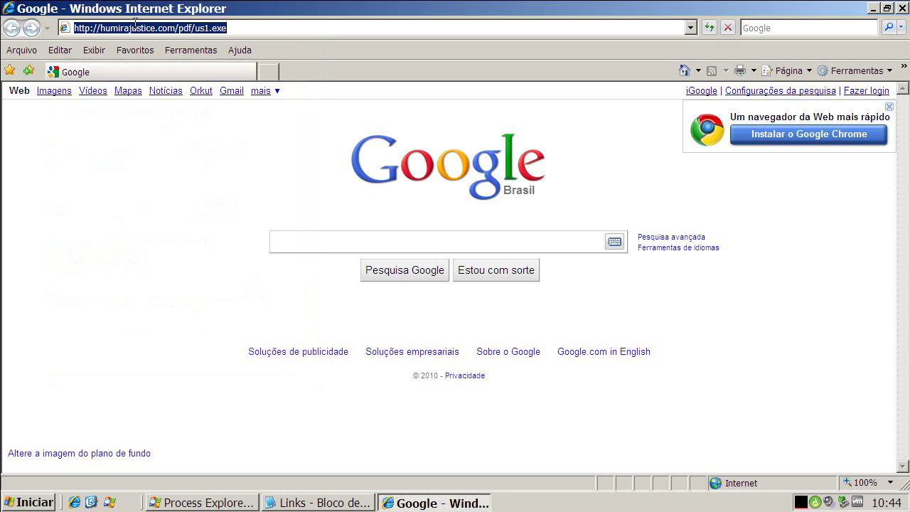
{"action": "key", "text": "ctrl+v"}
{"action": "key", "text": "Return"}
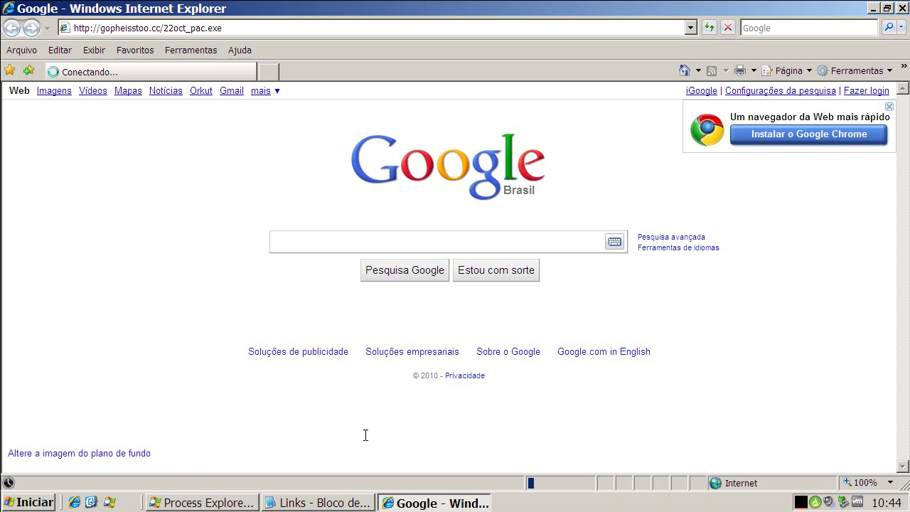
Step: Copy the link espacobeholder1.br.gp/Beholder.exe from the Links file and load it in a new browser tab
{"action": "left_click", "coordinate": [338, 504]}
{"action": "left_click", "coordinate": [148, 201]}
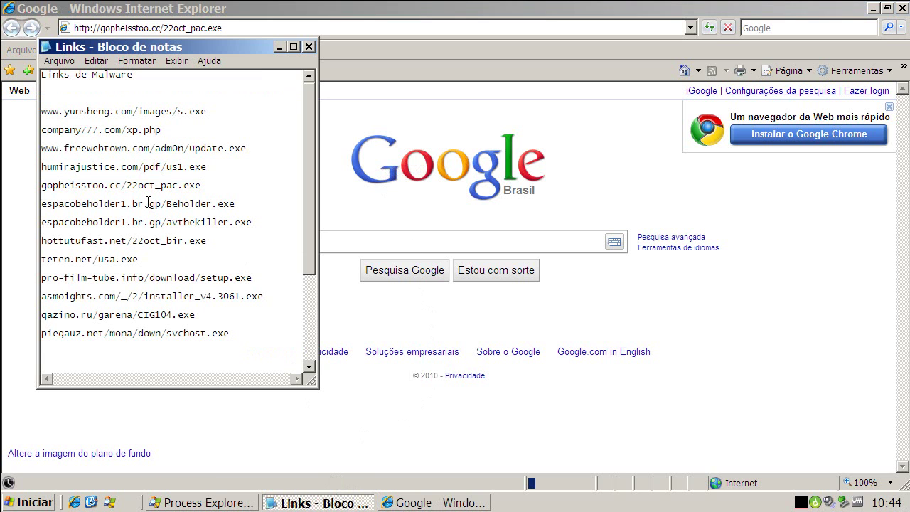
{"action": "double_click", "coordinate": [148, 204]}
{"action": "right_click", "coordinate": [148, 204]}
{"action": "left_click", "coordinate": [176, 246]}
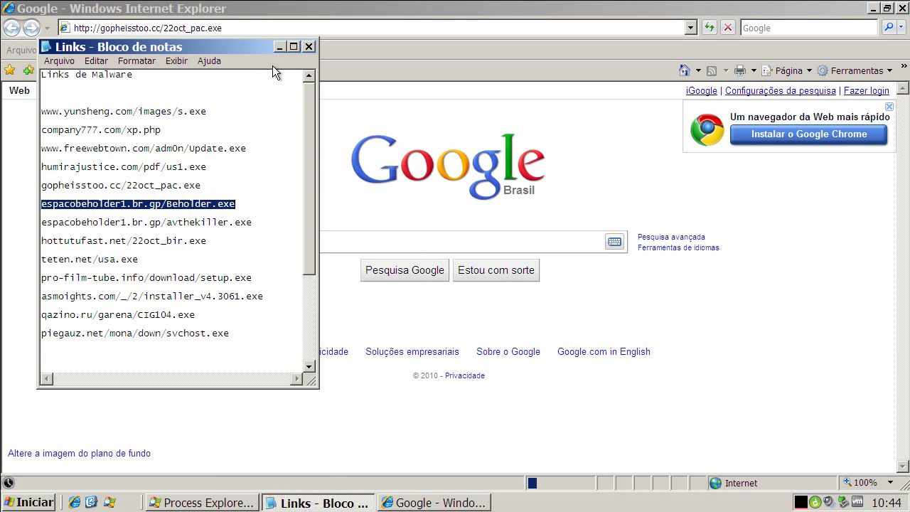
{"action": "left_click", "coordinate": [279, 47]}
{"action": "left_click", "coordinate": [268, 71]}
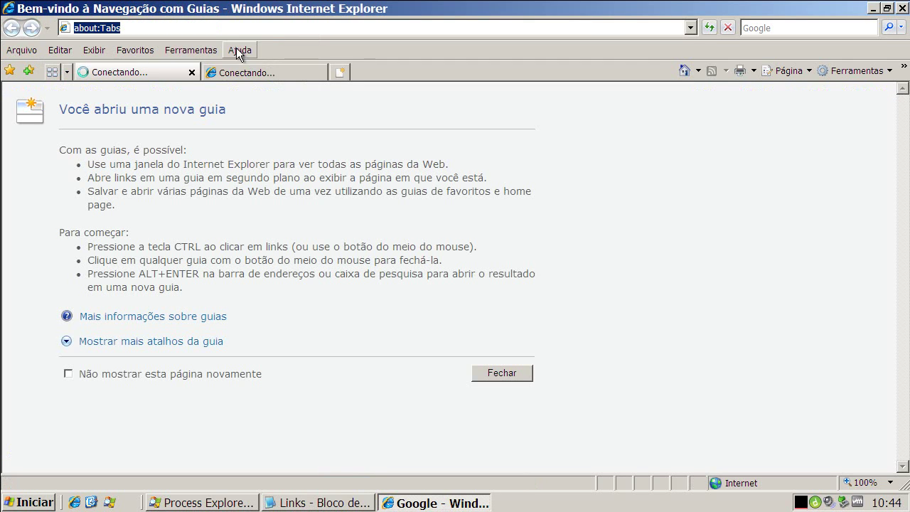
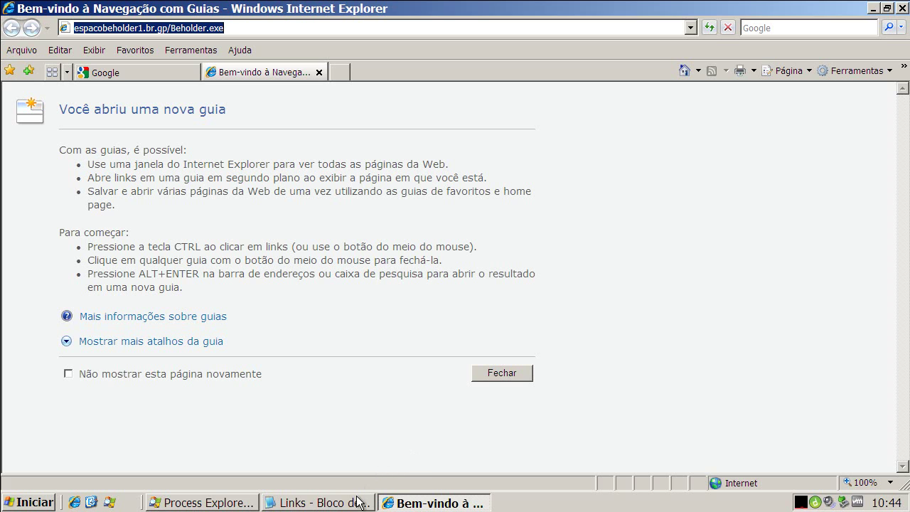
Step: Copy gopheisstoo.cc/22oct_pac.exe from the Links file again and reload it in the Google tab
{"action": "left_click", "coordinate": [359, 502]}
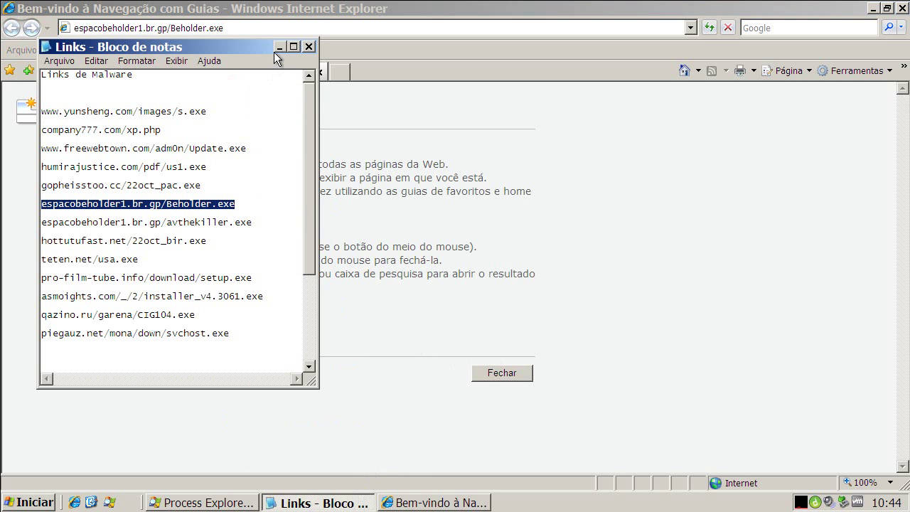
{"action": "left_click", "coordinate": [276, 47]}
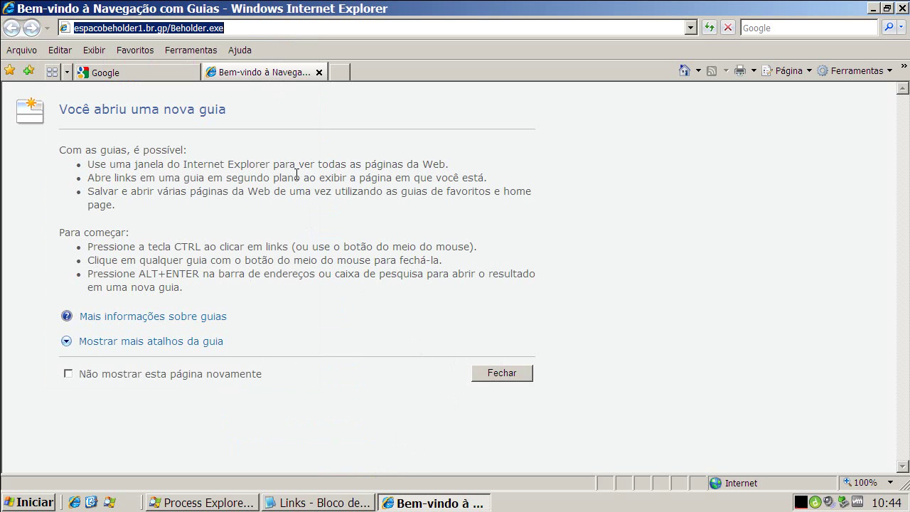
{"action": "left_click", "coordinate": [301, 503]}
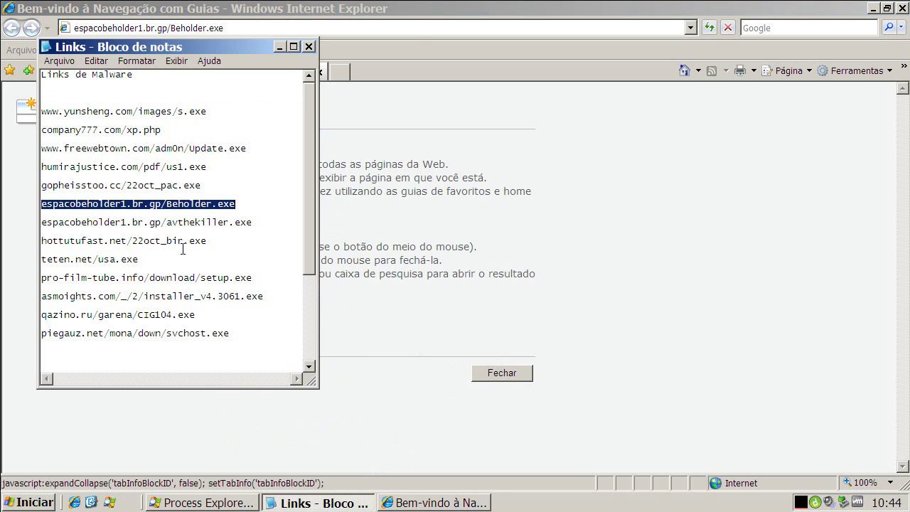
{"action": "left_click", "coordinate": [178, 186]}
{"action": "key", "text": "Home"}
{"action": "key", "text": "shift+End"}
{"action": "right_click", "coordinate": [191, 181]}
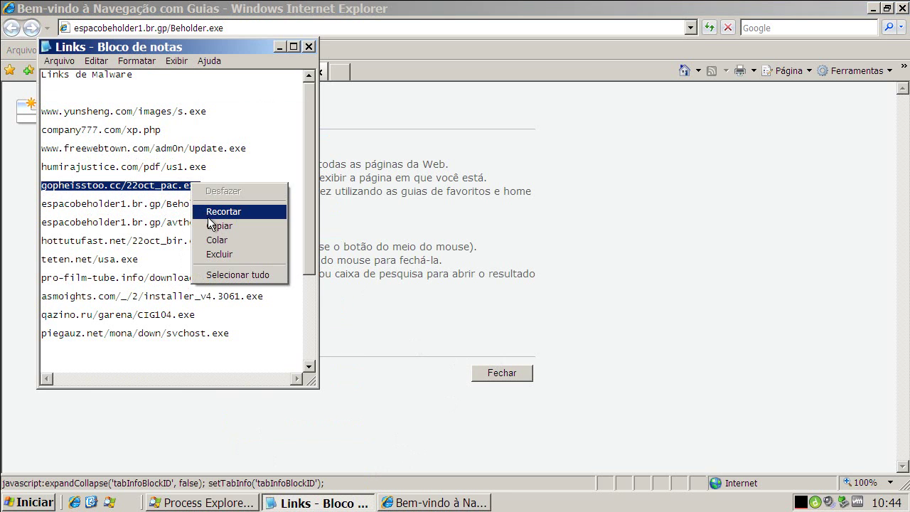
{"action": "left_click", "coordinate": [246, 225]}
{"action": "left_click", "coordinate": [283, 51]}
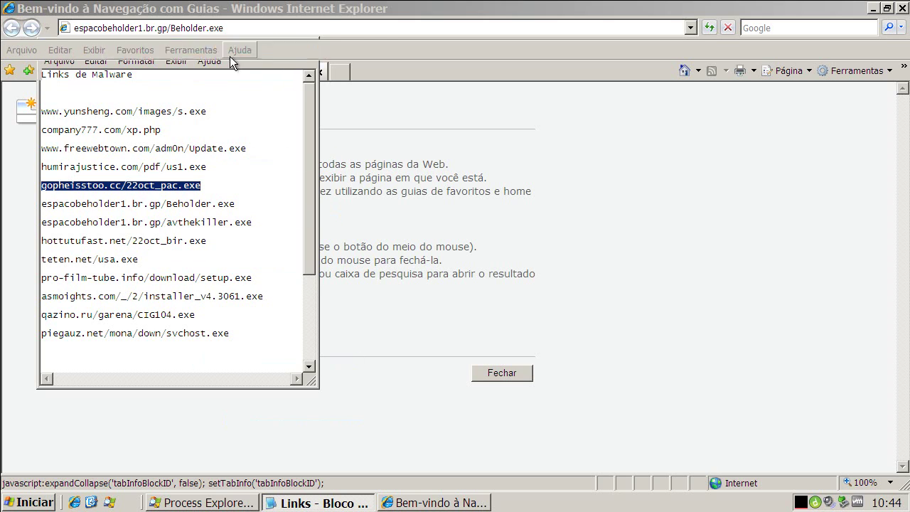
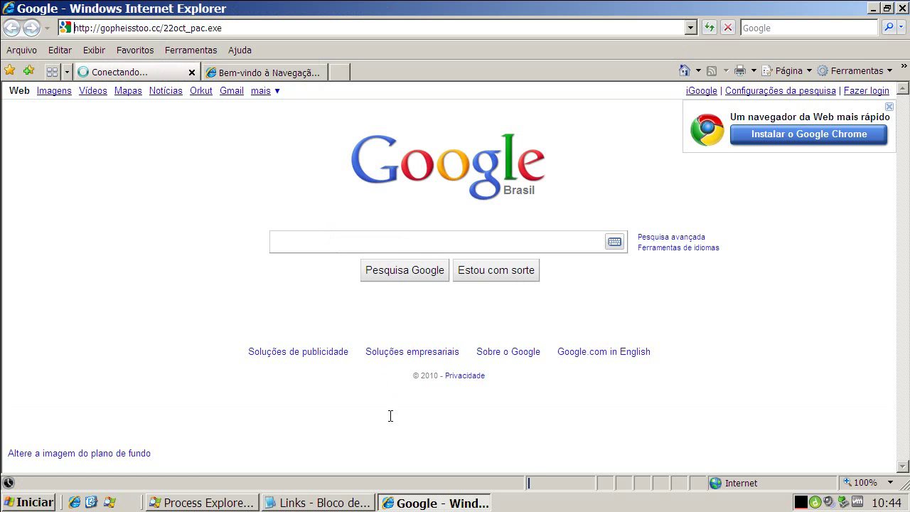
Step: Run 22oct_pac.exe from the file download prompt and close the extra welcome tab in the browser
{"action": "left_click", "coordinate": [874, 8]}
{"action": "left_click", "coordinate": [437, 504]}
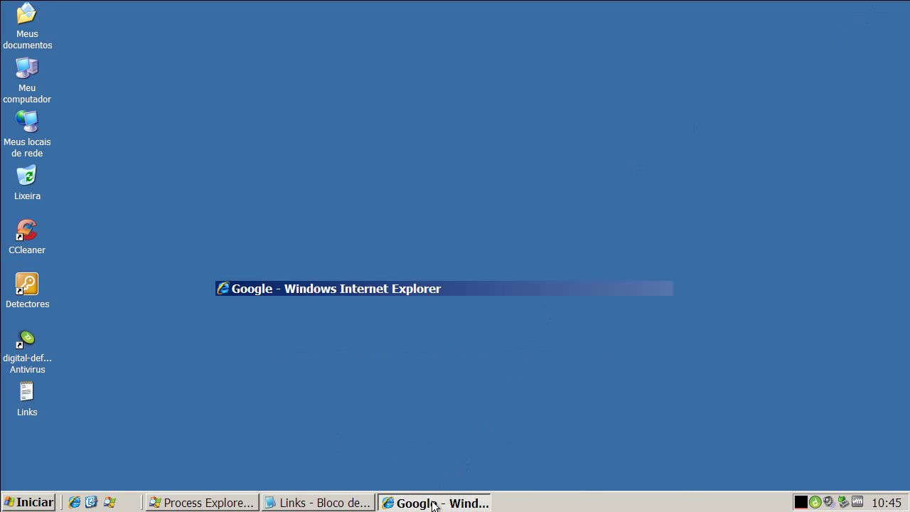
{"action": "left_click", "coordinate": [334, 507]}
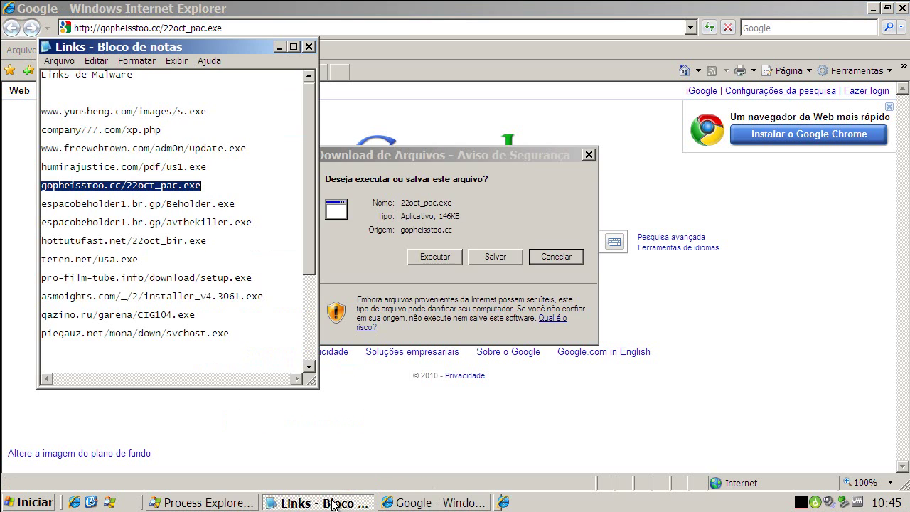
{"action": "left_click", "coordinate": [280, 47]}
{"action": "left_click", "coordinate": [431, 258]}
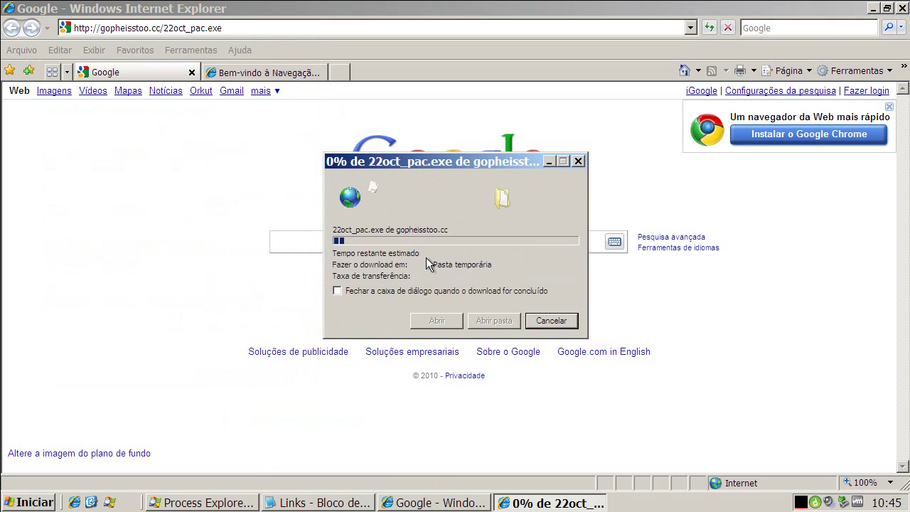
{"action": "left_click", "coordinate": [250, 72]}
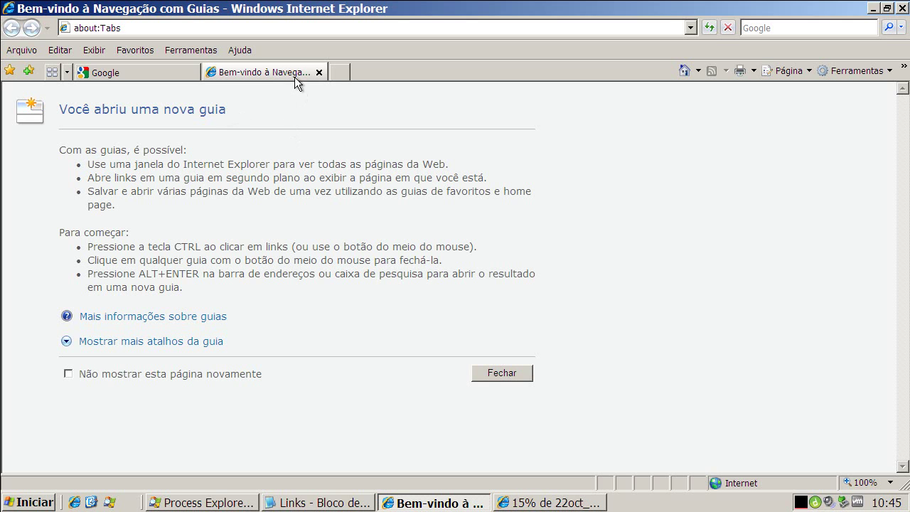
{"action": "left_click", "coordinate": [319, 73]}
Step: Load espacobeholder1.br.gp/avthekiller.exe from the Links file in Internet Explorer and acknowledge the antivirus detection window
{"action": "left_click", "coordinate": [318, 503]}
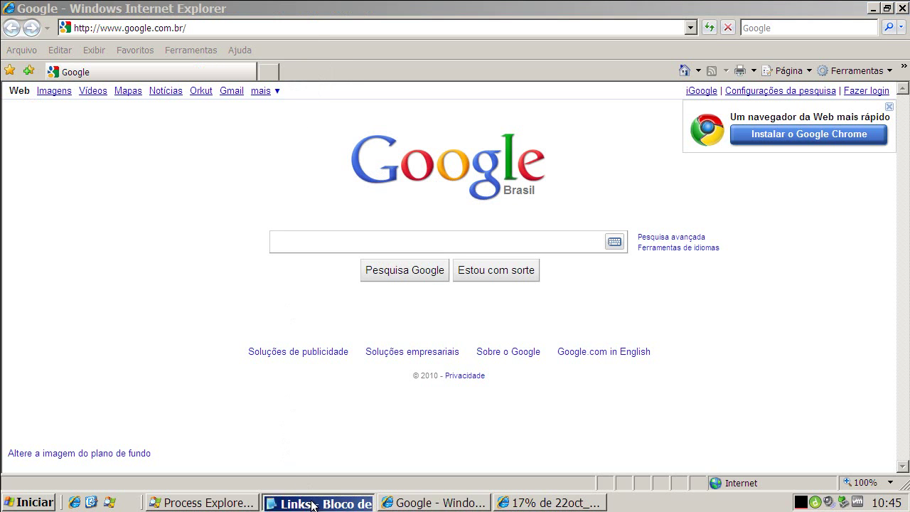
{"action": "left_click", "coordinate": [173, 203]}
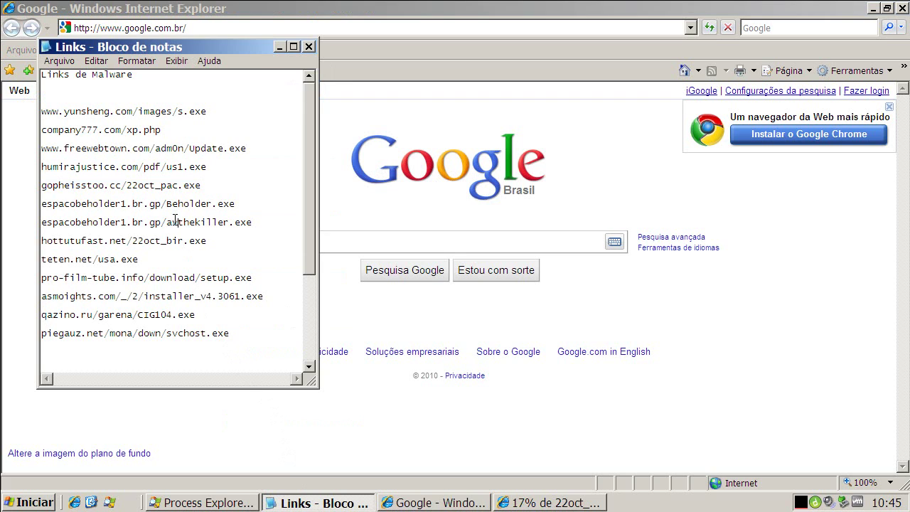
{"action": "double_click", "coordinate": [175, 222]}
{"action": "right_click", "coordinate": [176, 222]}
{"action": "left_click", "coordinate": [204, 262]}
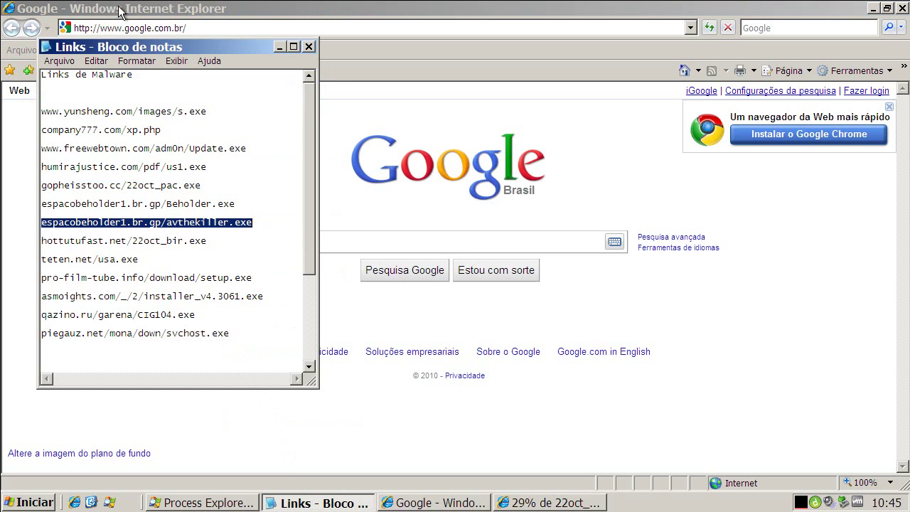
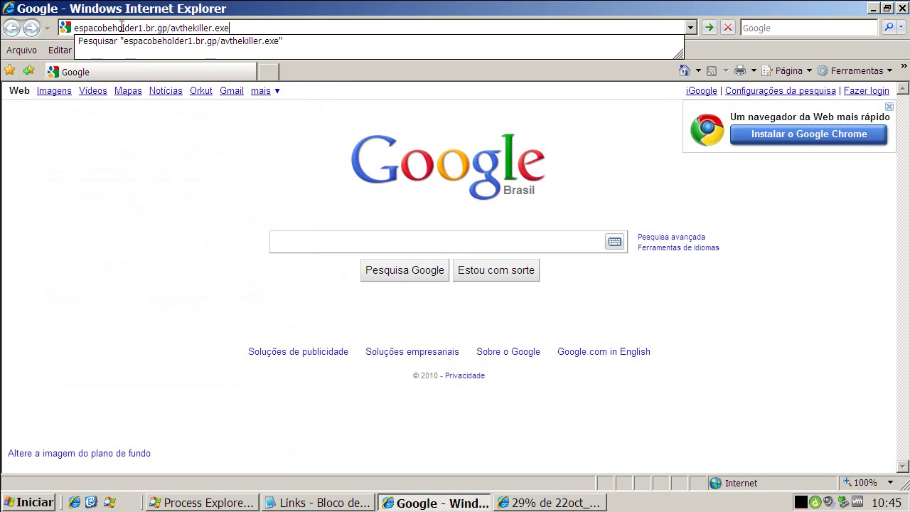
{"action": "key", "text": "Return"}
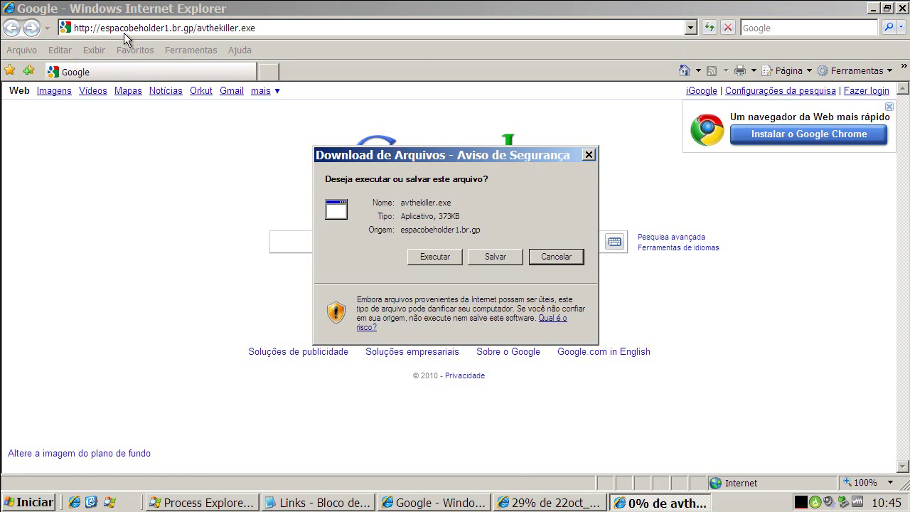
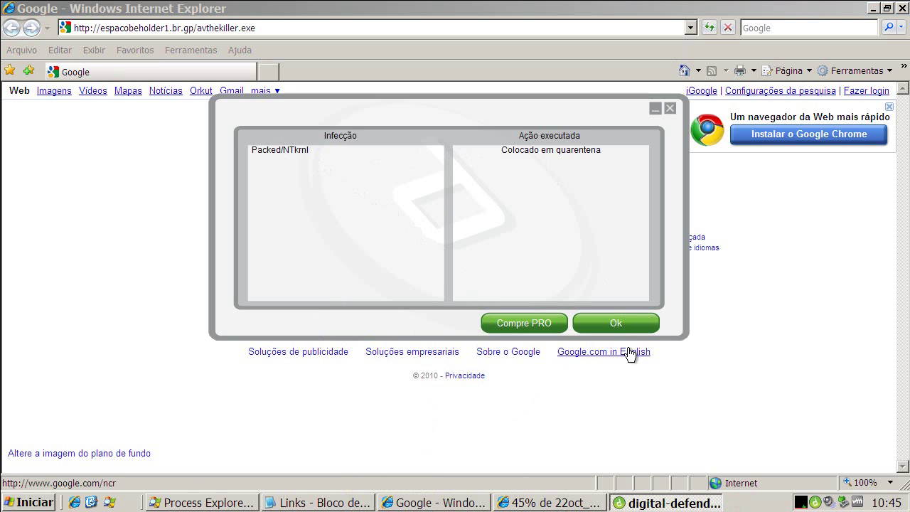
{"action": "left_click", "coordinate": [618, 321]}
Step: Copy the link hottutufast.net/22oct_bir.exe from the Links file and load it in Internet Explorer
{"action": "left_click", "coordinate": [354, 504]}
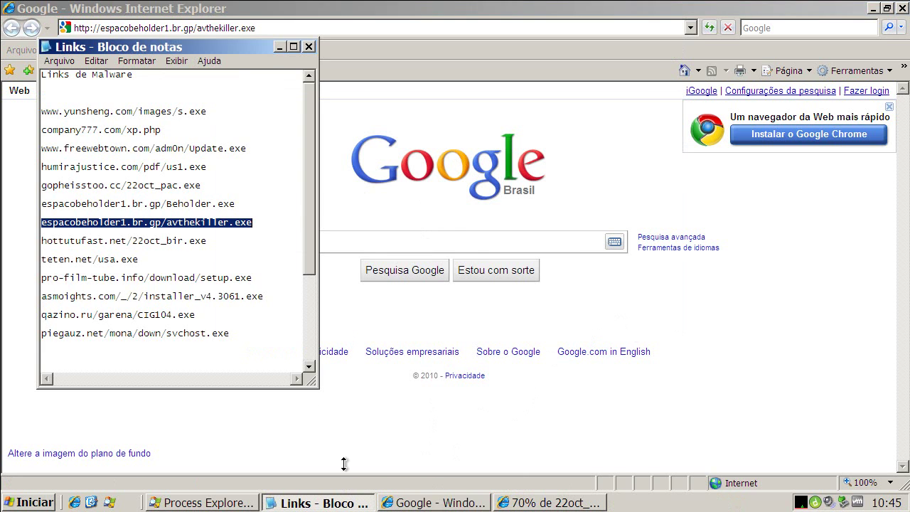
{"action": "double_click", "coordinate": [184, 242]}
{"action": "right_click", "coordinate": [184, 243]}
{"action": "left_click", "coordinate": [203, 281]}
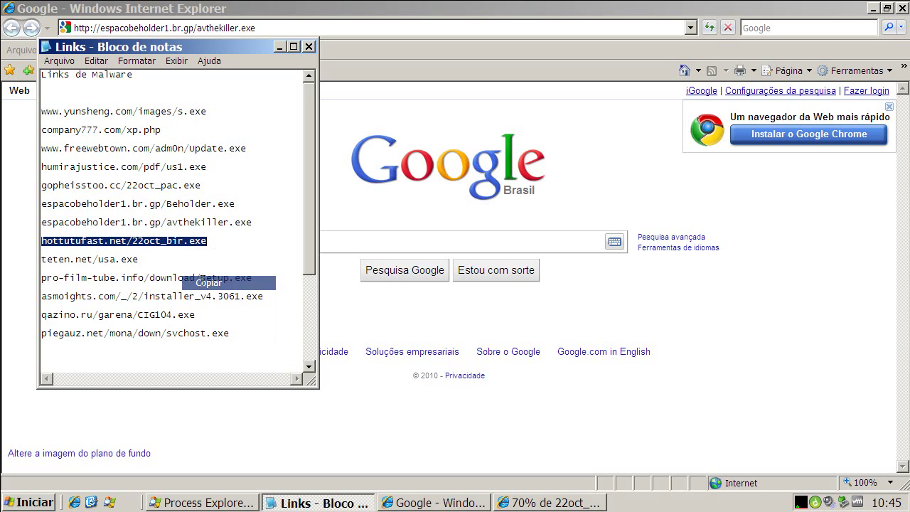
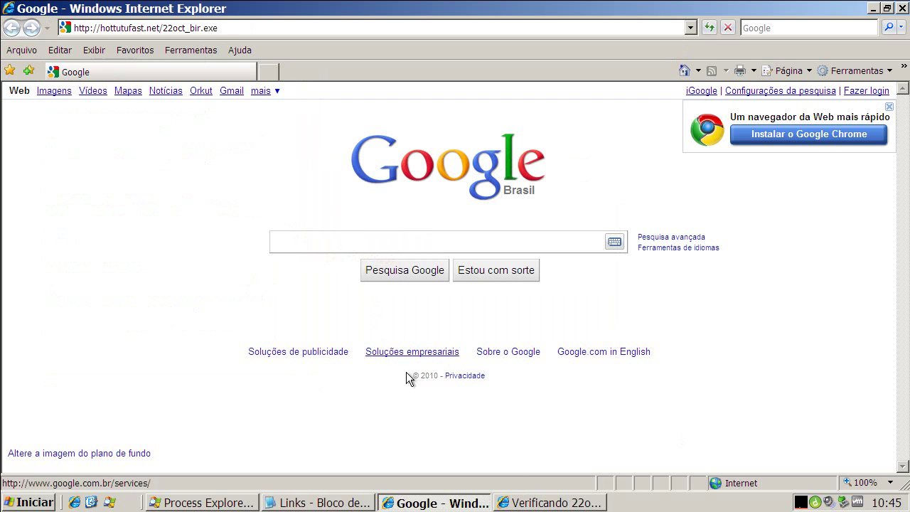
Step: Run the downloaded 22oct_bir.exe, reopen the Links file, and unblock Windows Explorer in the firewall alert
{"action": "left_click", "coordinate": [449, 255]}
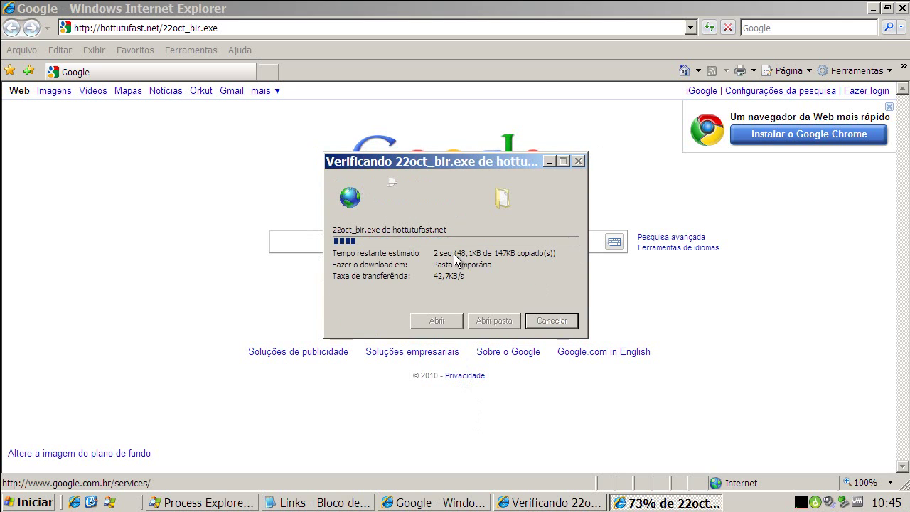
{"action": "left_click", "coordinate": [549, 269]}
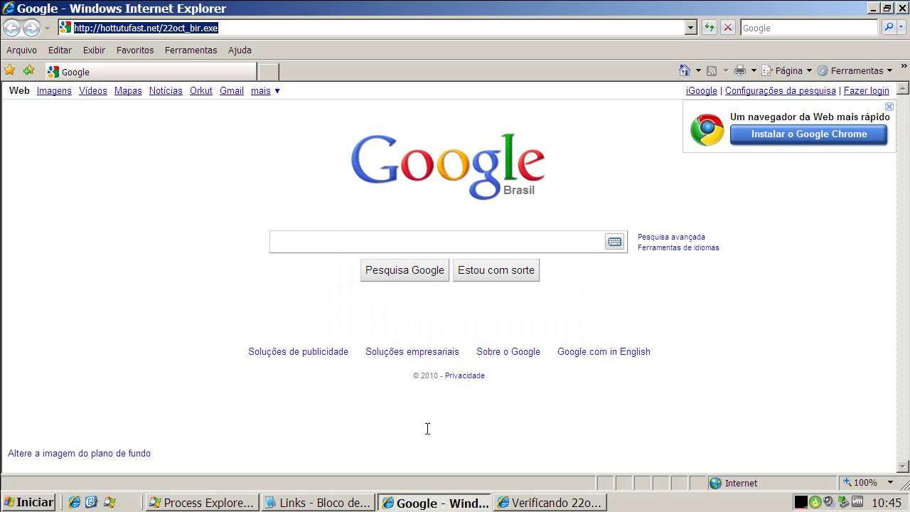
{"action": "left_click", "coordinate": [350, 501]}
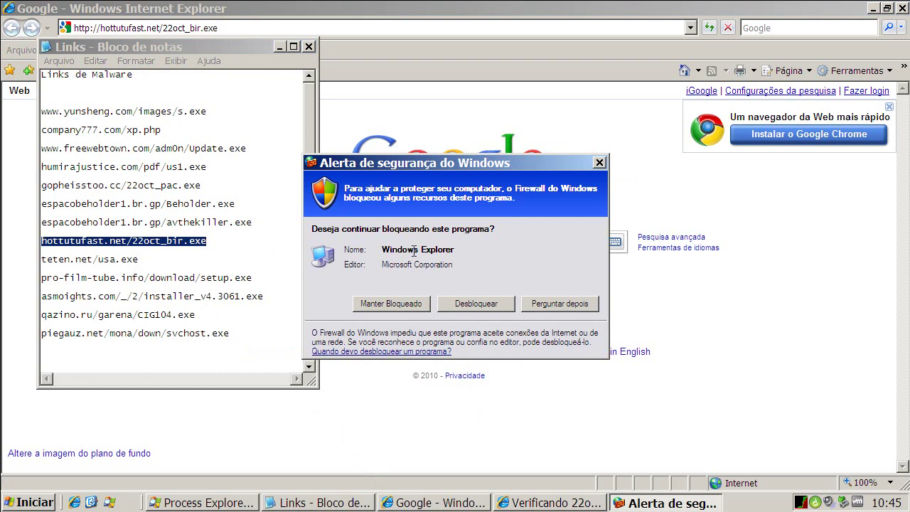
{"action": "left_click", "coordinate": [498, 306]}
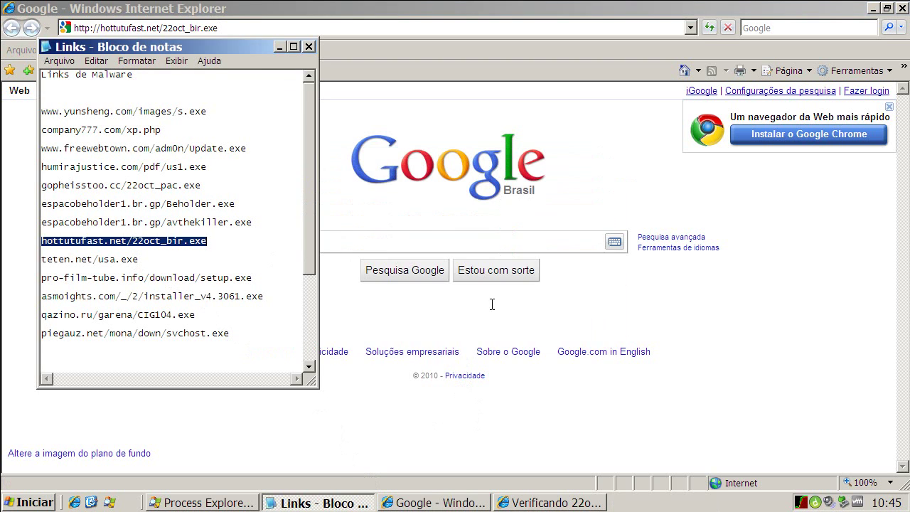
Step: Copy the link teten.net/usa.exe from the Links file and load it in Internet Explorer
{"action": "double_click", "coordinate": [50, 259]}
{"action": "right_click", "coordinate": [62, 264]}
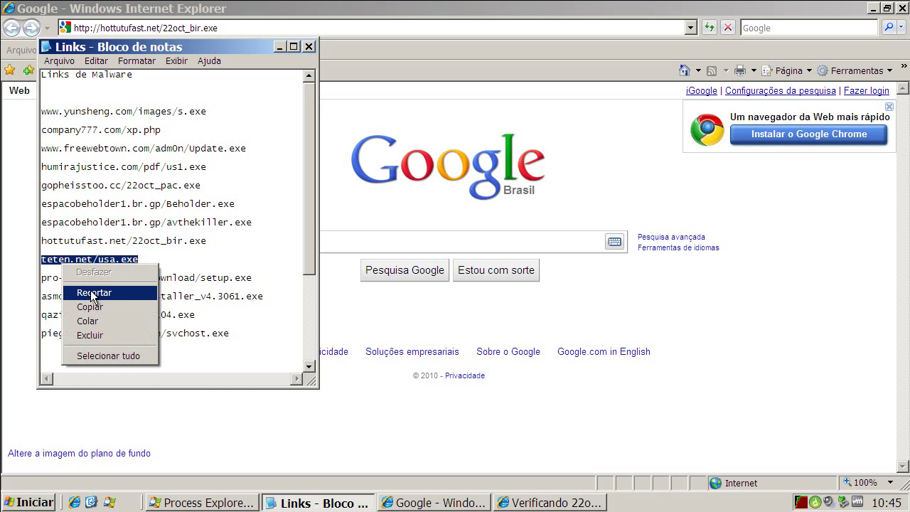
{"action": "left_click", "coordinate": [92, 306]}
{"action": "left_click", "coordinate": [113, 29]}
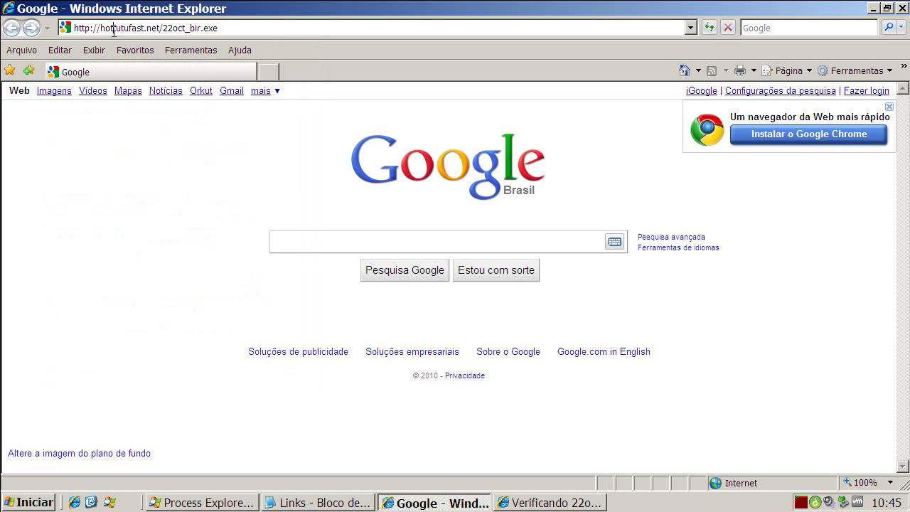
{"action": "key", "text": "ctrl+v"}
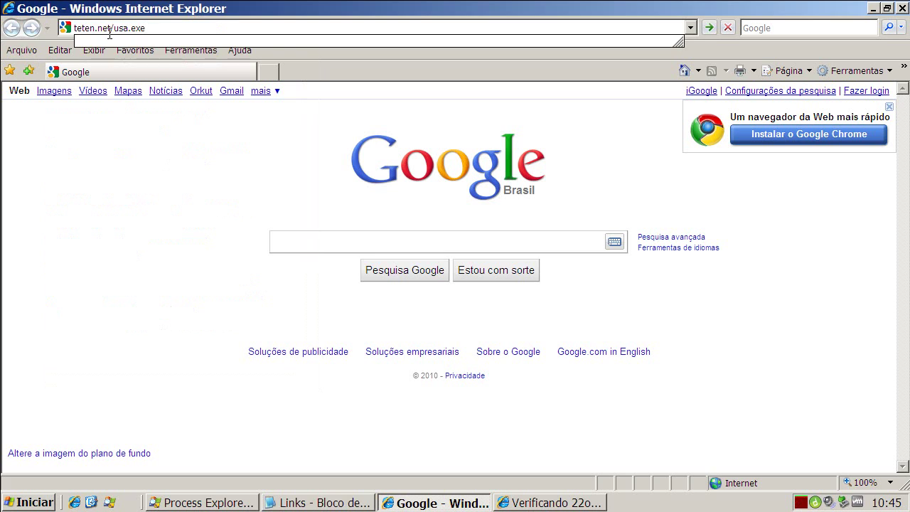
{"action": "key", "text": "ctrl+a"}
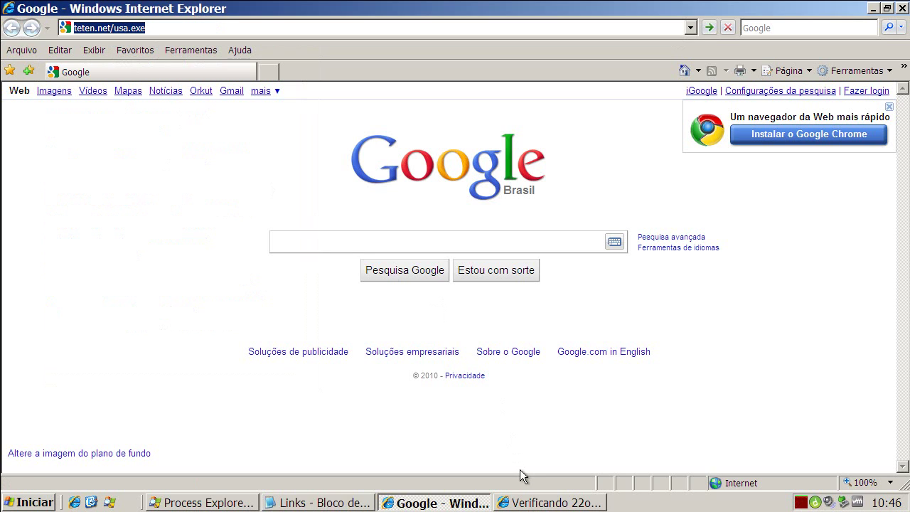
{"action": "key", "text": "Return"}
Step: Deal with the pending 22oct_bir.exe download window and run usa.exe from its file download prompt
{"action": "left_click", "coordinate": [551, 503]}
{"action": "left_click", "coordinate": [522, 256]}
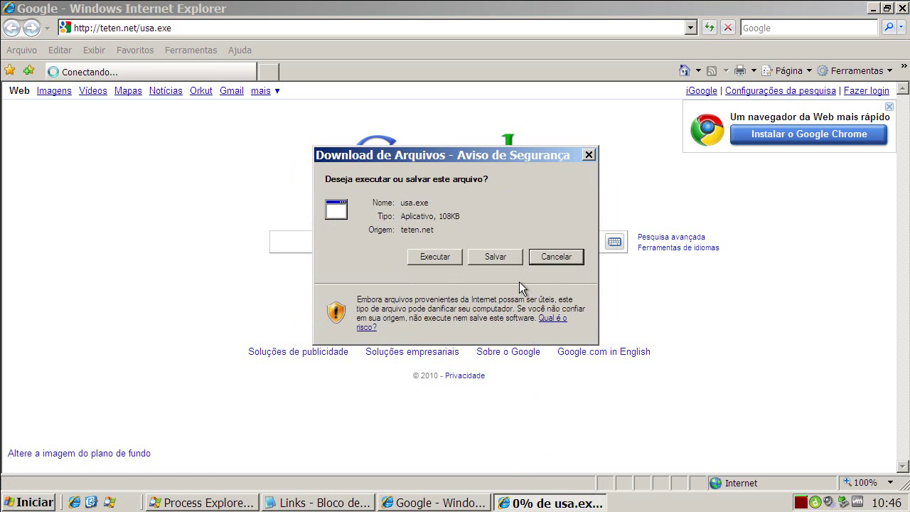
{"action": "left_click", "coordinate": [436, 257]}
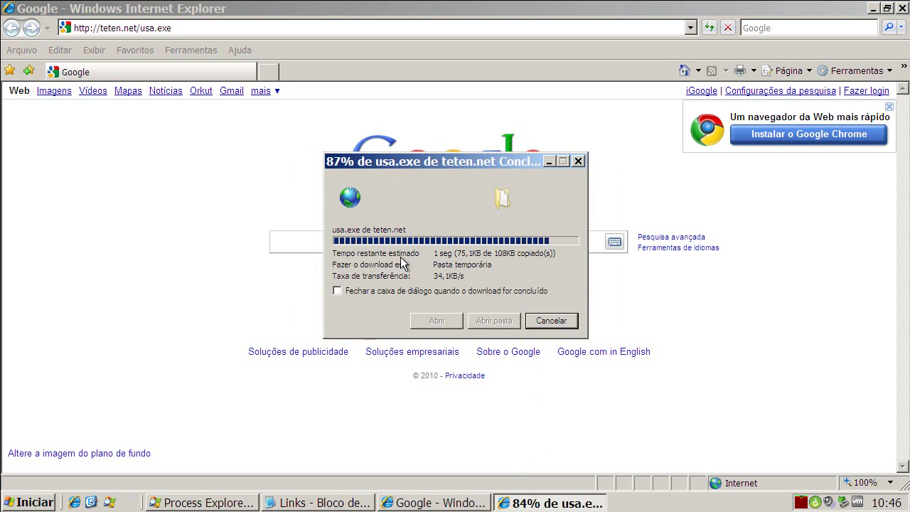
{"action": "left_click", "coordinate": [539, 269]}
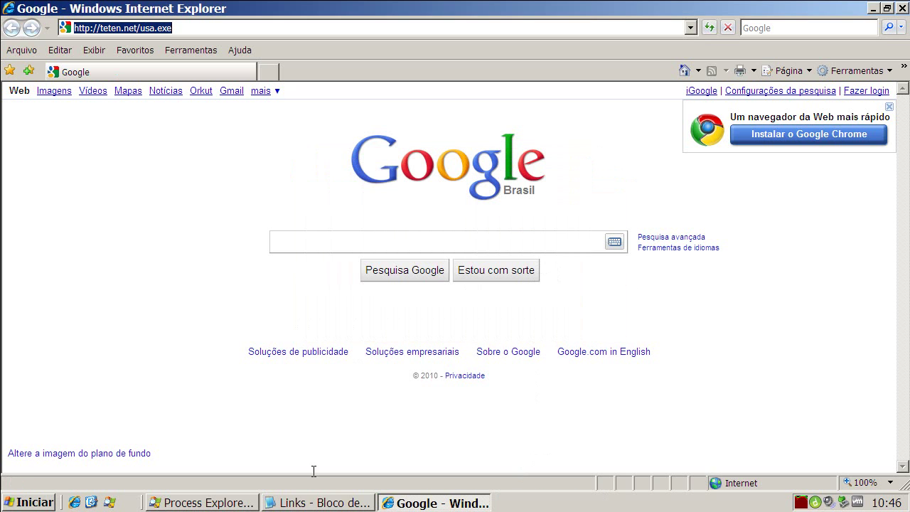
Step: Load and run pro-film-tube.info/download/setup.exe from the Links file in Internet Explorer, and acknowledge the antivirus detection window
{"action": "left_click", "coordinate": [306, 502]}
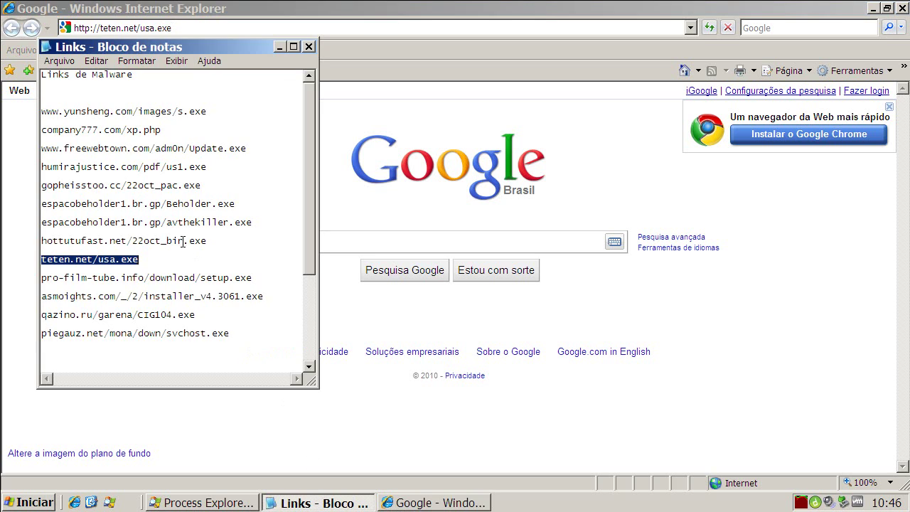
{"action": "double_click", "coordinate": [145, 277]}
{"action": "right_click", "coordinate": [142, 279]}
{"action": "left_click", "coordinate": [174, 324]}
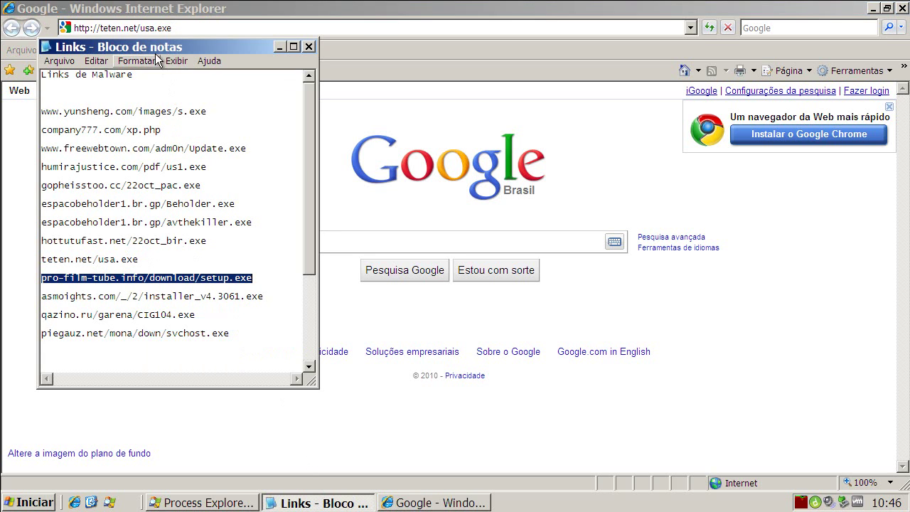
{"action": "left_click", "coordinate": [147, 29]}
{"action": "key", "text": "ctrl+v"}
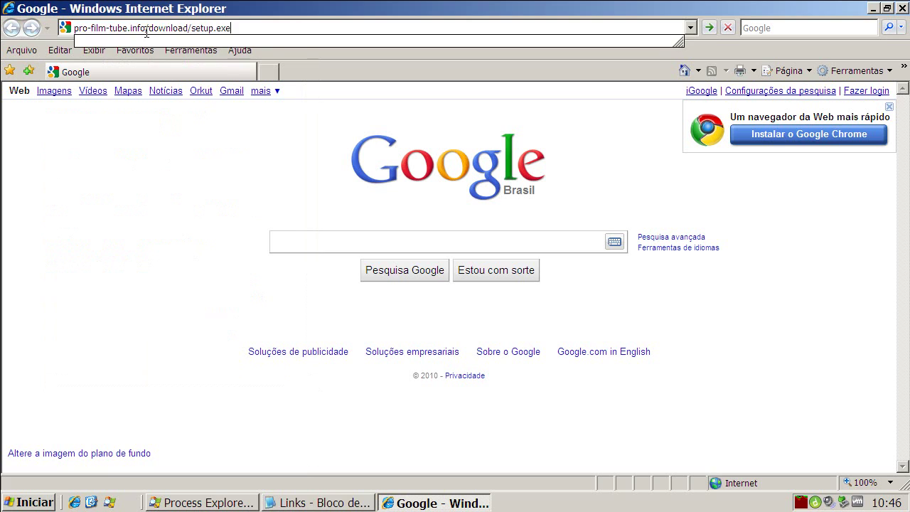
{"action": "key", "text": "ctrl+a"}
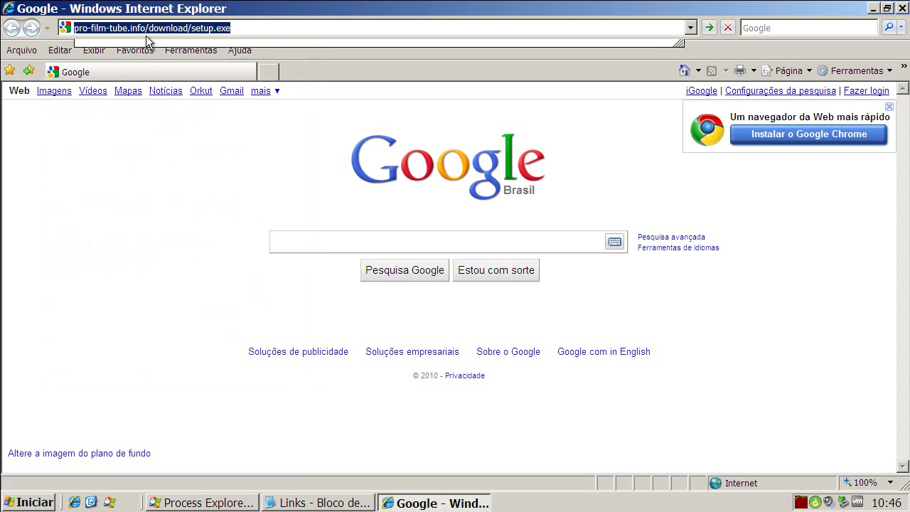
{"action": "key", "text": "Return"}
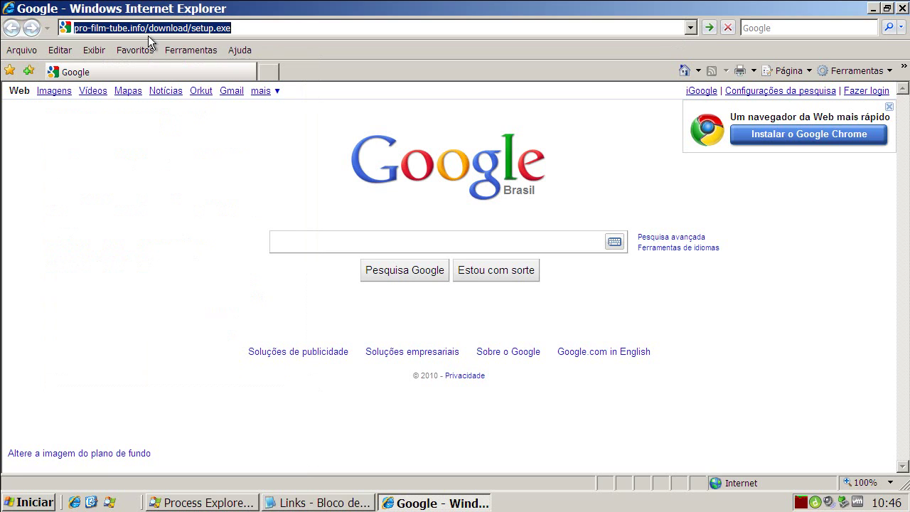
{"action": "left_click", "coordinate": [452, 257]}
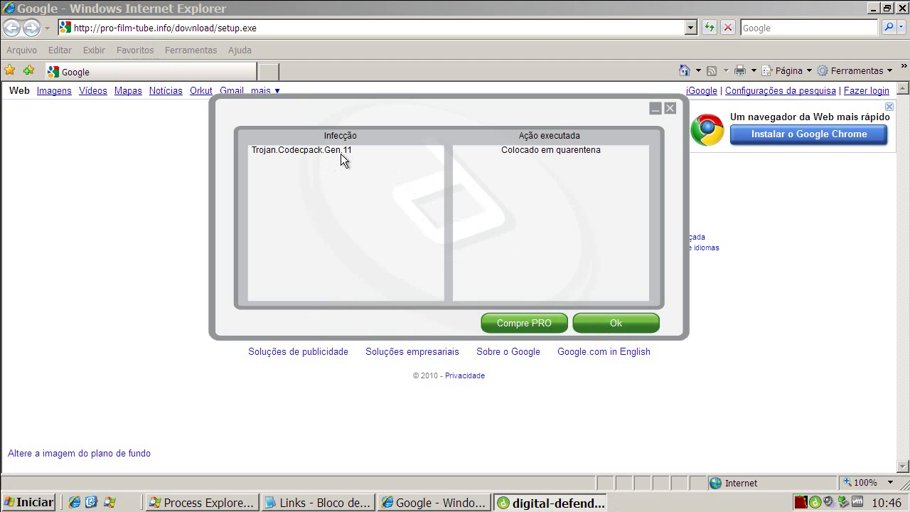
{"action": "left_click", "coordinate": [606, 320]}
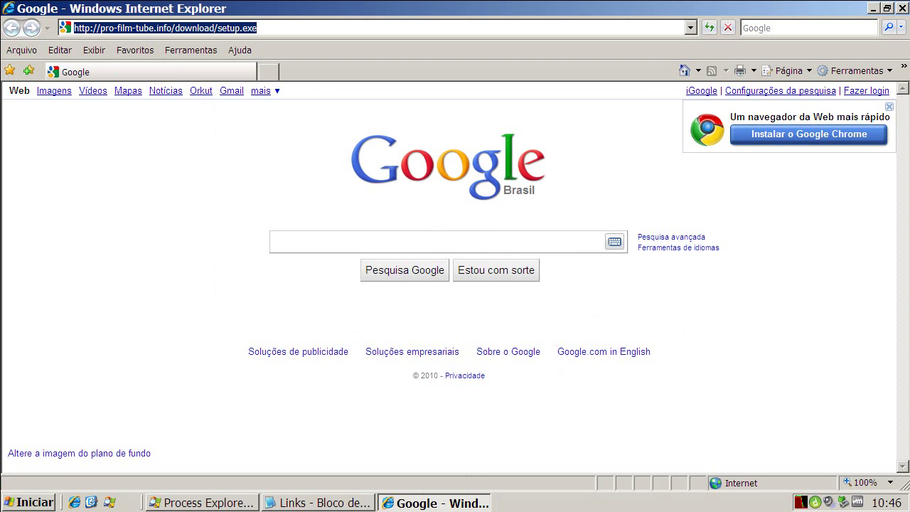
Step: Copy the link asmoights.com/_/2/installer_v4.3061.exe from the Links file and load it in Internet Explorer
{"action": "left_click", "coordinate": [332, 503]}
{"action": "double_click", "coordinate": [134, 295]}
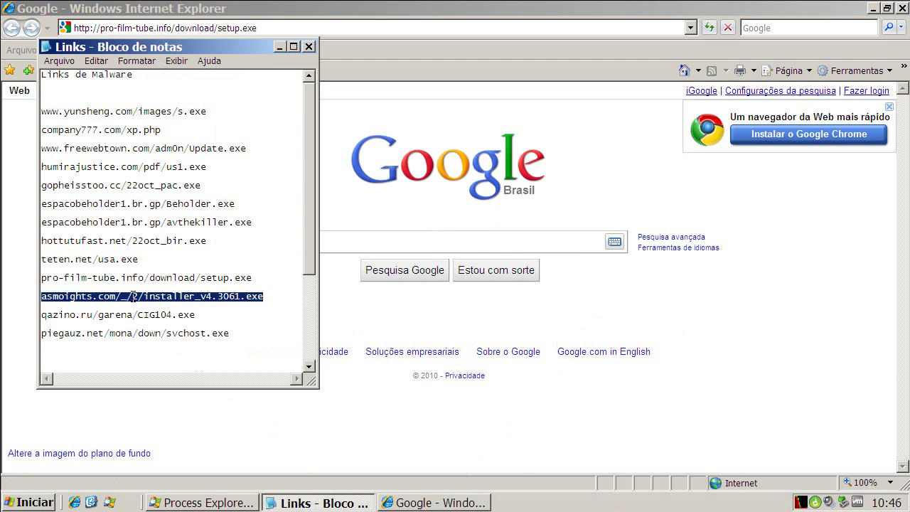
{"action": "right_click", "coordinate": [134, 295]}
{"action": "left_click", "coordinate": [151, 341]}
{"action": "left_click", "coordinate": [99, 29]}
{"action": "key", "text": "ctrl+v"}
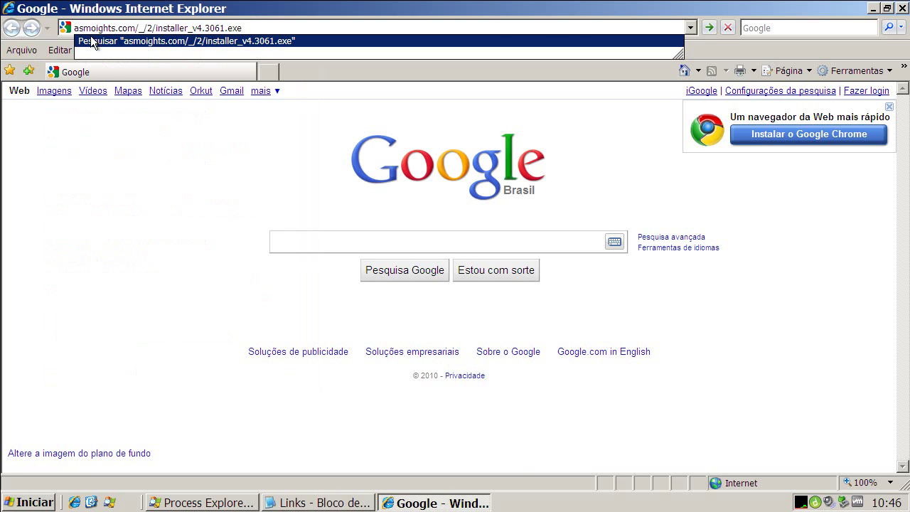
{"action": "key", "text": "Return"}
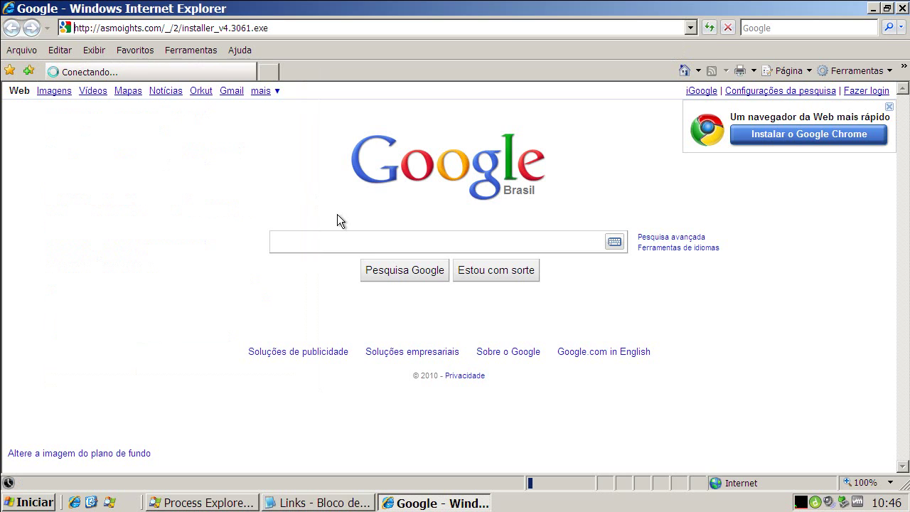
Step: Copy the link qazino.ru/garena/CIG104.exe from the Links file and minimize the file
{"action": "left_click", "coordinate": [343, 507]}
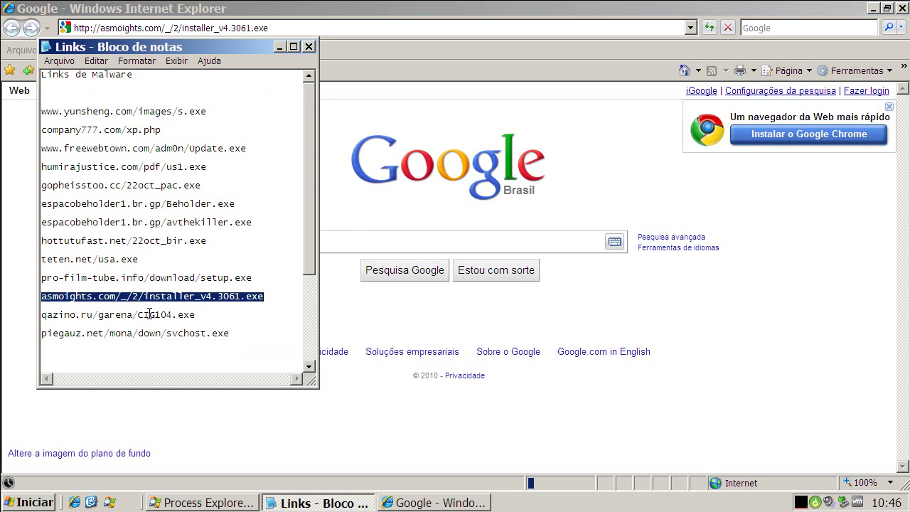
{"action": "double_click", "coordinate": [150, 313]}
{"action": "right_click", "coordinate": [149, 314]}
{"action": "left_click", "coordinate": [178, 357]}
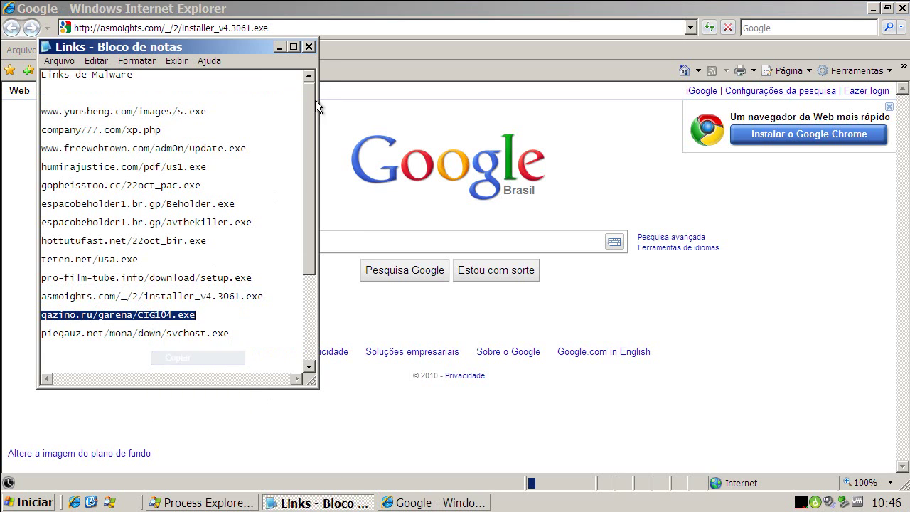
{"action": "left_click", "coordinate": [280, 47]}
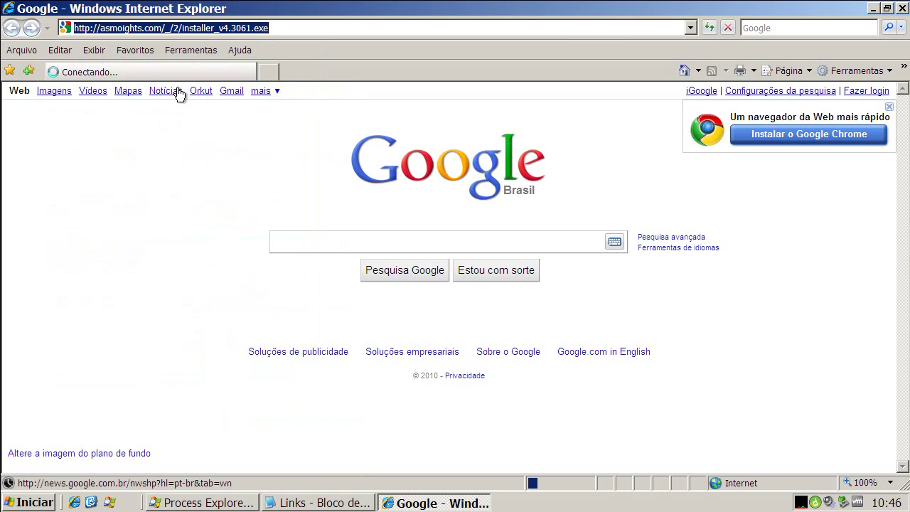
Step: Check the running processes in Process Explorer and minimize its window
{"action": "left_click", "coordinate": [250, 504]}
{"action": "left_click_drag", "start_coordinate": [486, 213], "coordinate": [493, 193]}
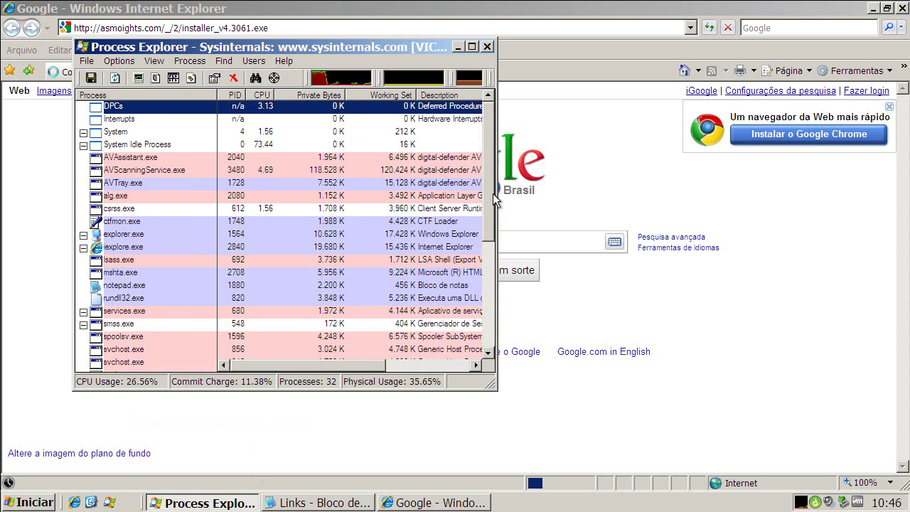
{"action": "left_click", "coordinate": [457, 47]}
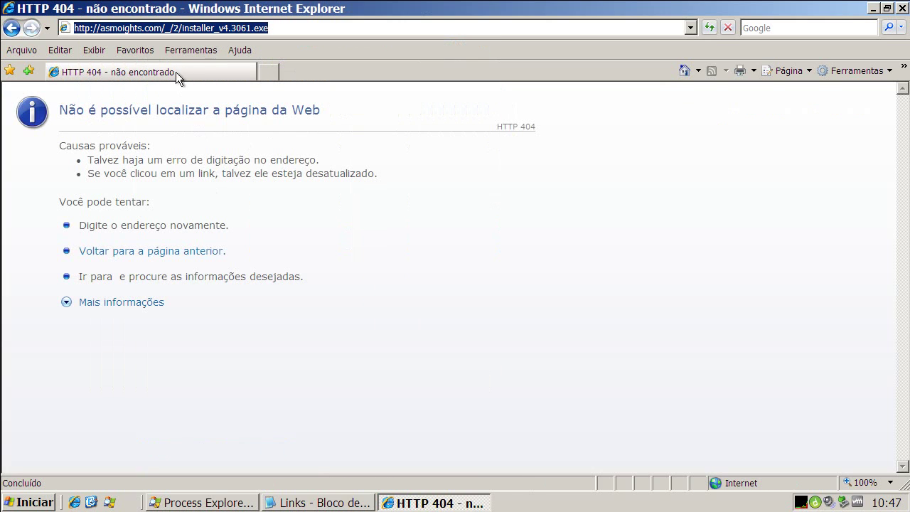
Step: Load the copied qazino.ru/garena/CIG104.exe link in Internet Explorer and run the file despite the unverified publisher
{"action": "key", "text": "ctrl+v"}
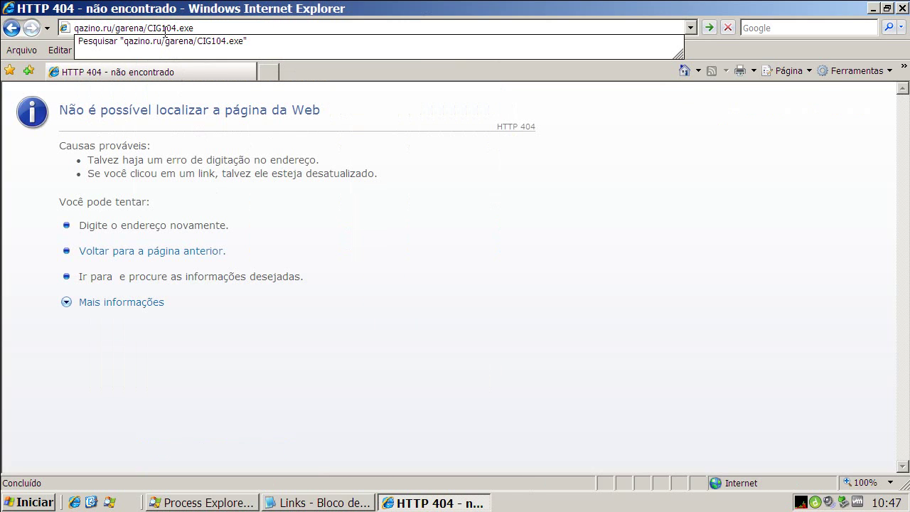
{"action": "key", "text": "Return"}
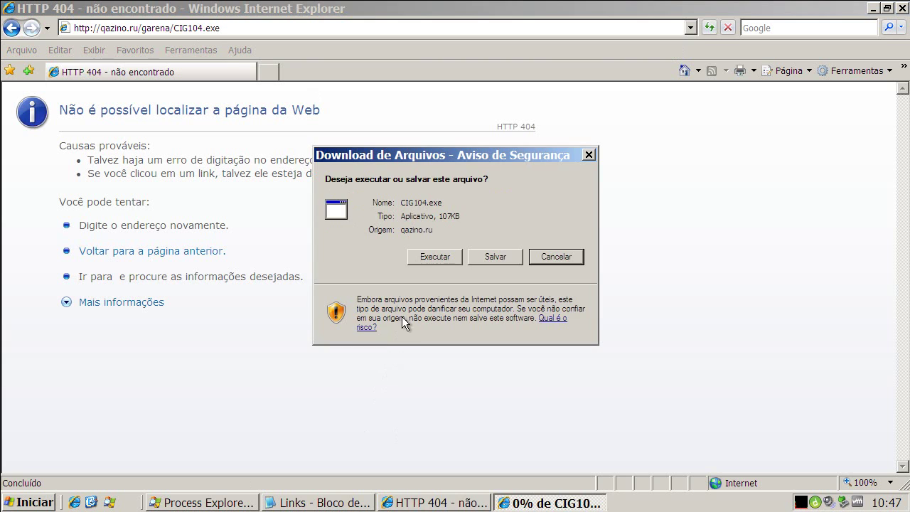
{"action": "left_click", "coordinate": [430, 257]}
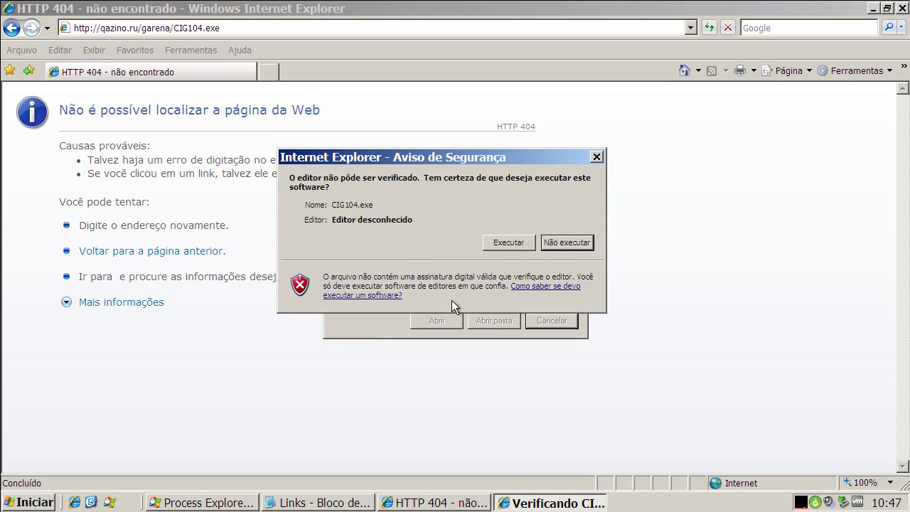
{"action": "left_click", "coordinate": [491, 245]}
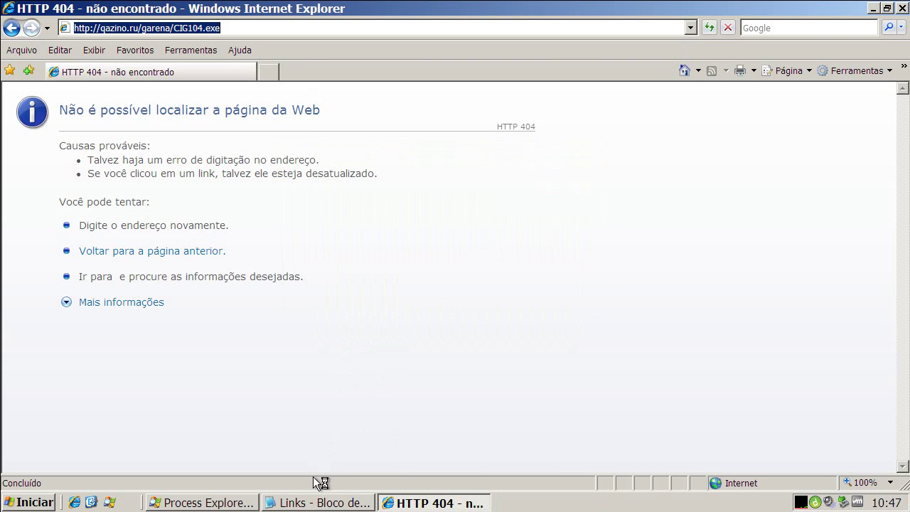
Step: Copy the link piegauz.net/mona/down/svchost.exe from the Links file
{"action": "left_click", "coordinate": [318, 503]}
{"action": "double_click", "coordinate": [189, 331]}
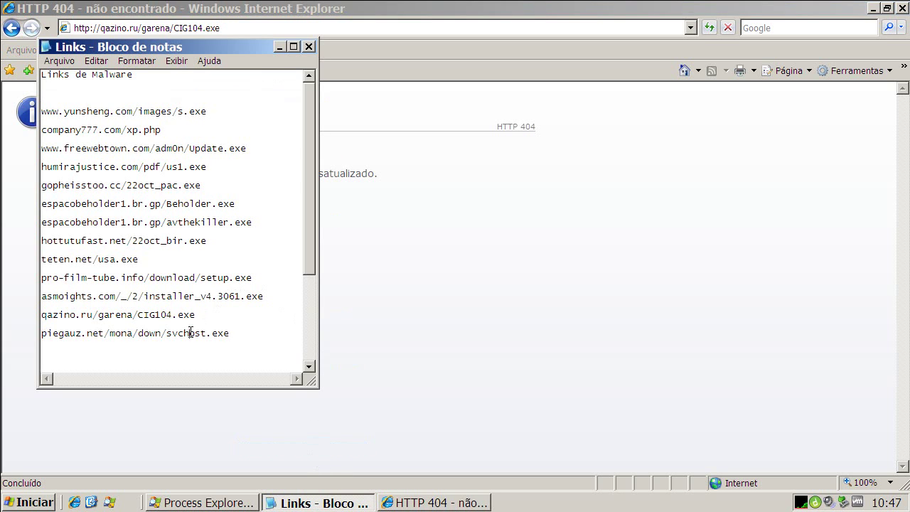
{"action": "right_click", "coordinate": [191, 331]}
{"action": "left_click", "coordinate": [219, 375]}
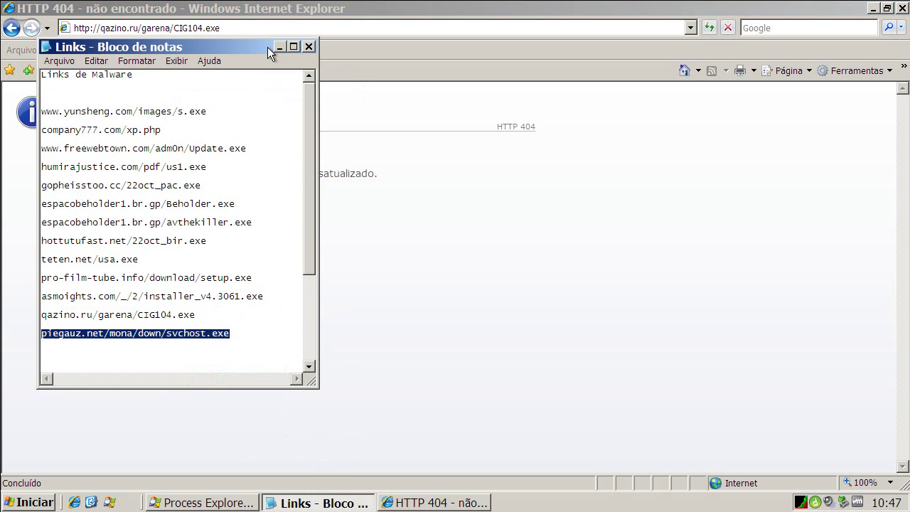
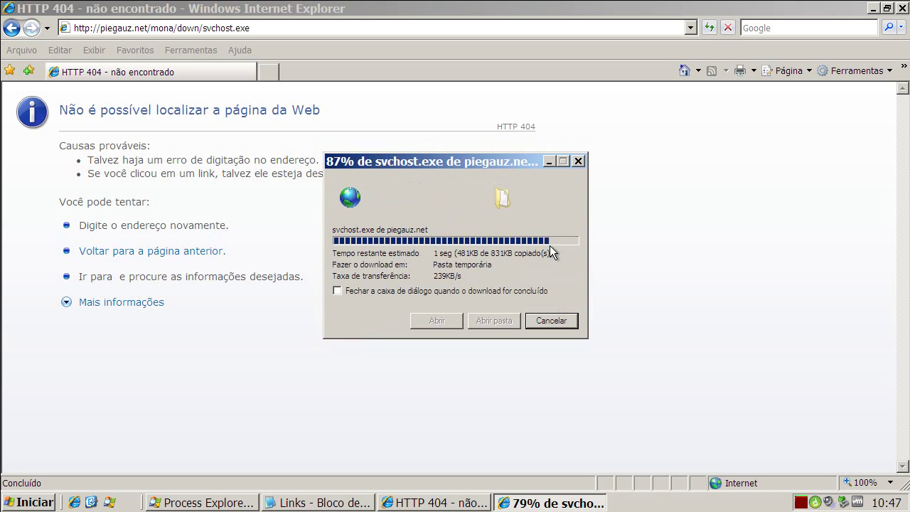
Step: Go through the svchost.exe download from piegauz.net, check the antivirus detection entry, and acknowledge it
{"action": "left_click", "coordinate": [539, 265]}
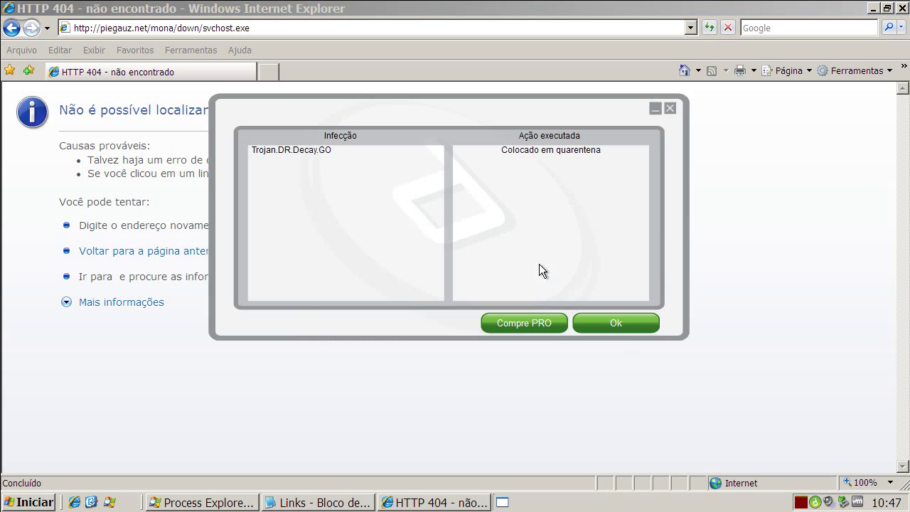
{"action": "left_click", "coordinate": [294, 150]}
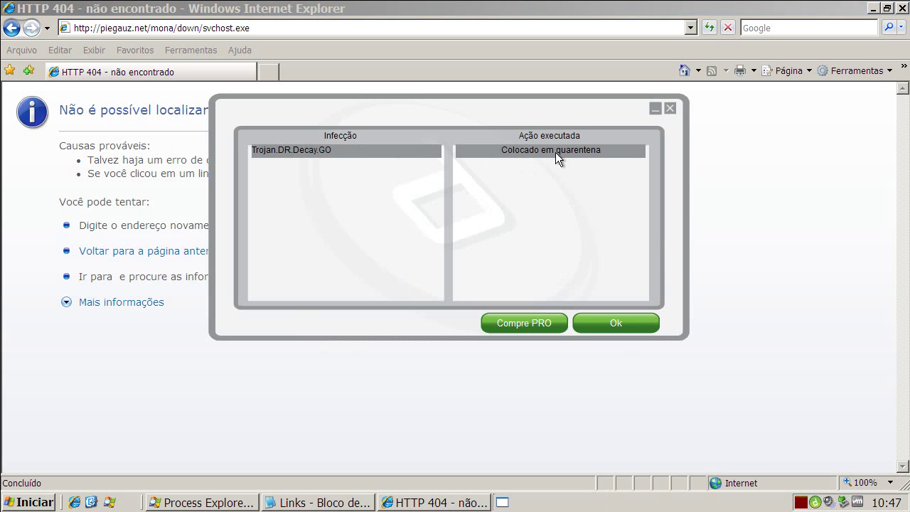
{"action": "left_click", "coordinate": [613, 326]}
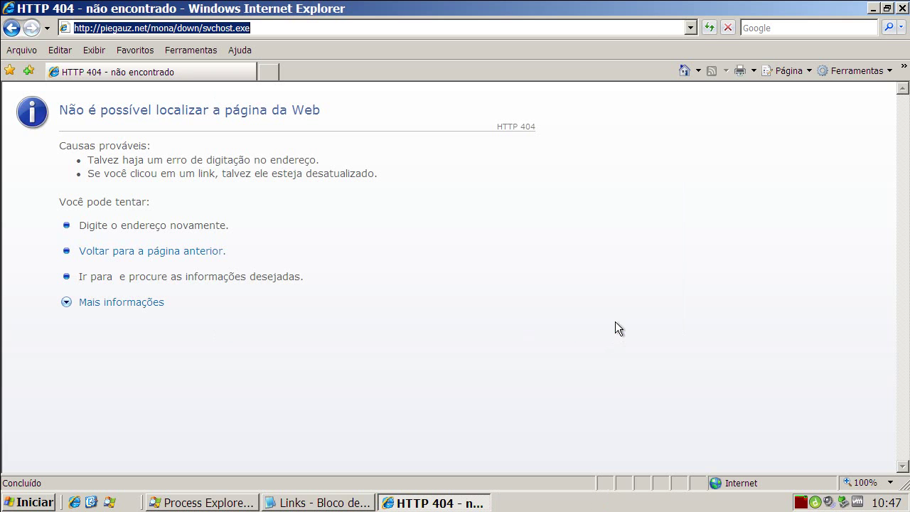
Step: Copy the link gandjja.tk/www1/load.php?f=1&e=2 from the Links file and load it in Internet Explorer
{"action": "left_click", "coordinate": [332, 501]}
{"action": "left_click_drag", "start_coordinate": [307, 266], "coordinate": [308, 303]}
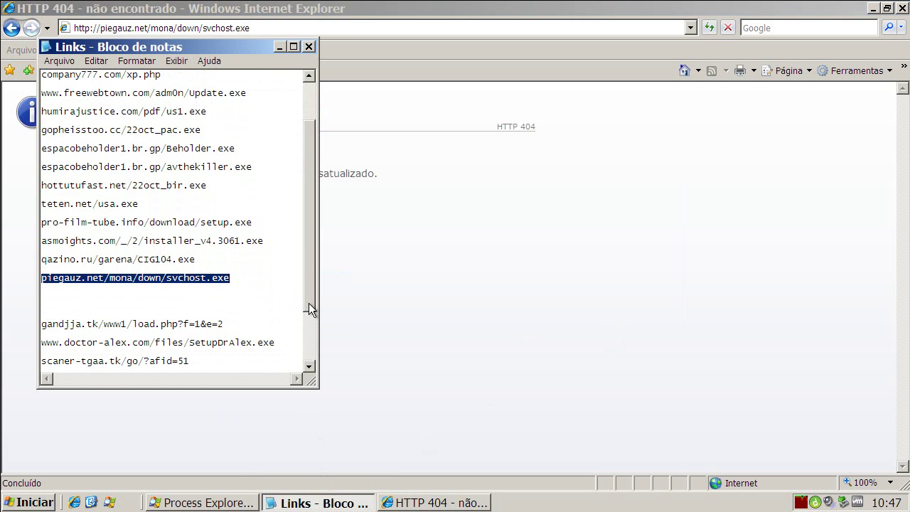
{"action": "double_click", "coordinate": [152, 323]}
{"action": "right_click", "coordinate": [154, 324]}
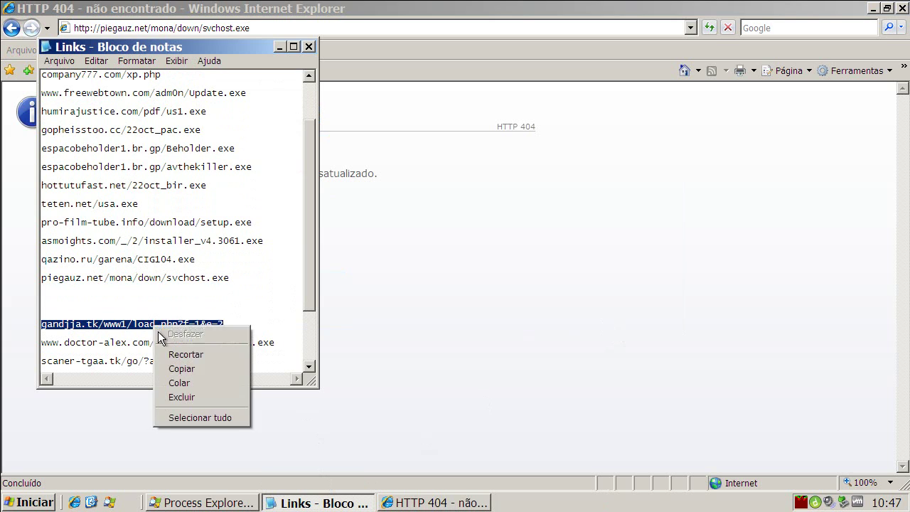
{"action": "left_click", "coordinate": [181, 367]}
{"action": "left_click", "coordinate": [141, 29]}
{"action": "key", "text": "ctrl+v"}
{"action": "key", "text": "ctrl+a"}
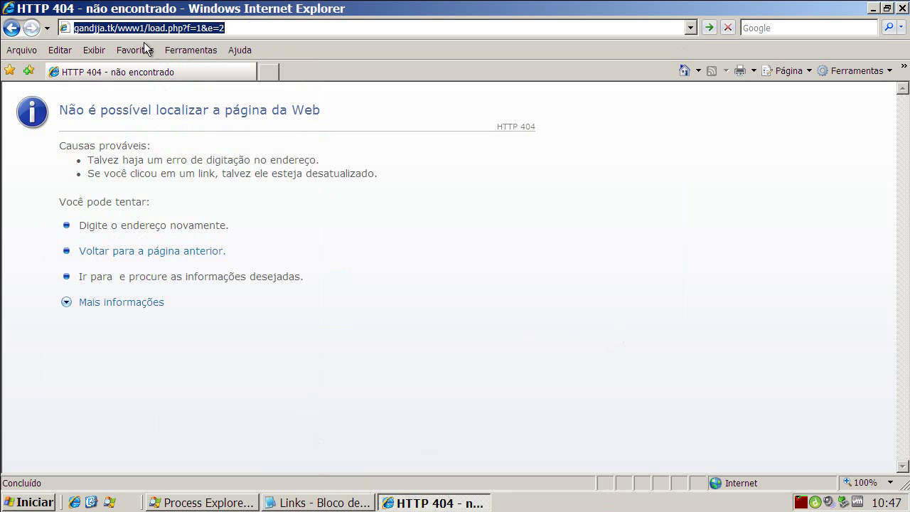
{"action": "left_click", "coordinate": [364, 502]}
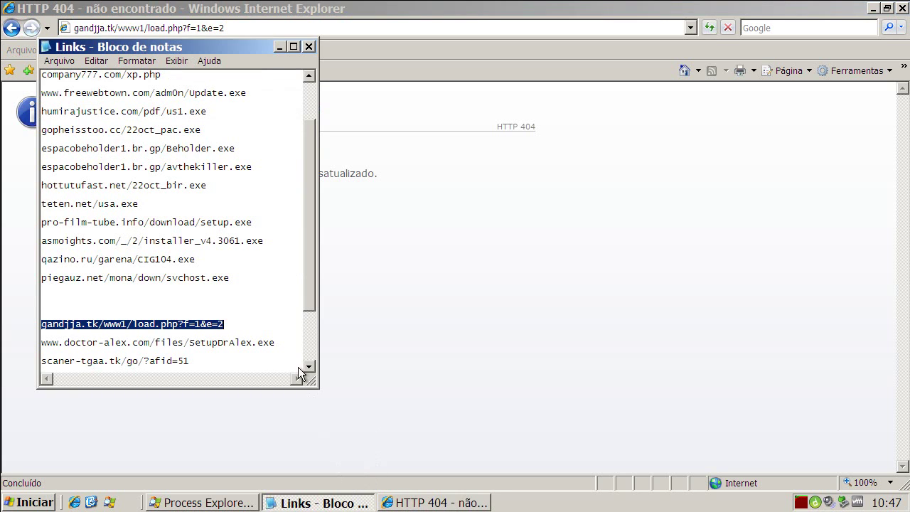
{"action": "double_click", "coordinate": [153, 343]}
{"action": "right_click", "coordinate": [151, 347]}
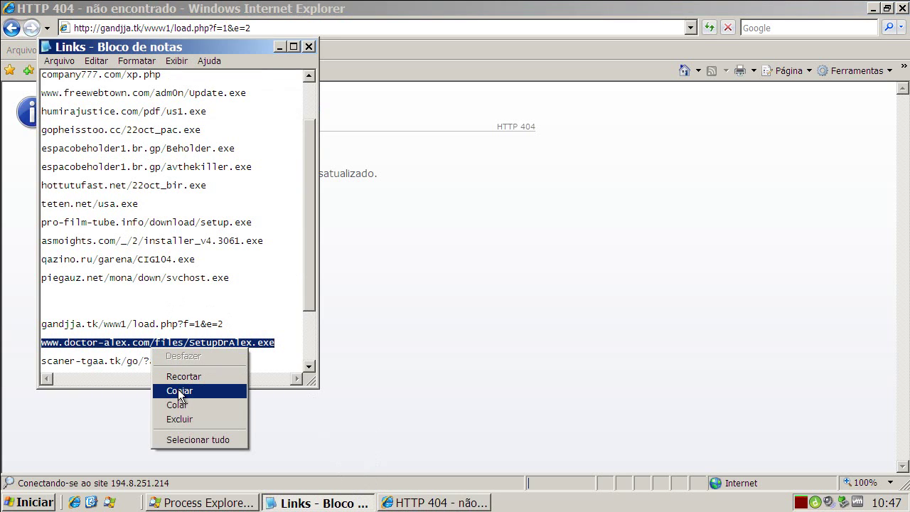
{"action": "left_click", "coordinate": [179, 391]}
{"action": "left_click", "coordinate": [282, 47]}
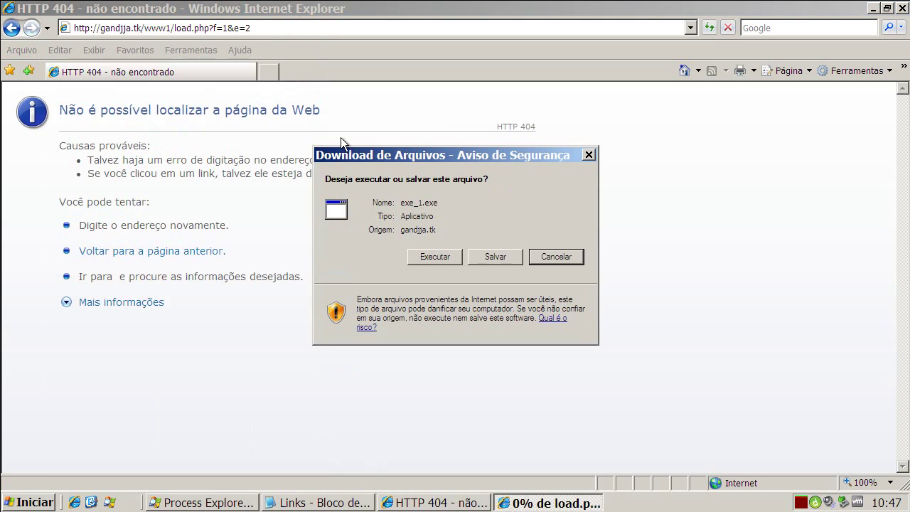
Step: Run exe_1.exe from gandjja.tk despite the unverified publisher and dismiss the Microsoft Security Essentials alert
{"action": "left_click", "coordinate": [420, 259]}
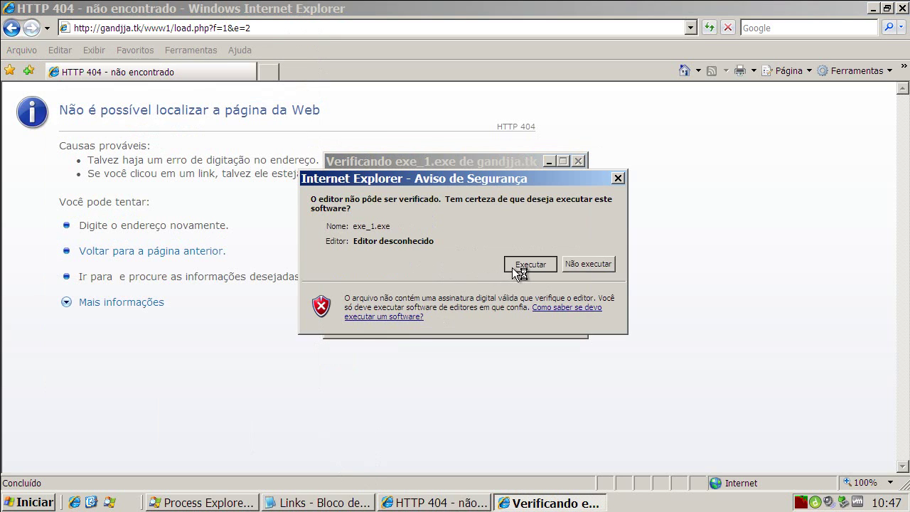
{"action": "left_click", "coordinate": [513, 268]}
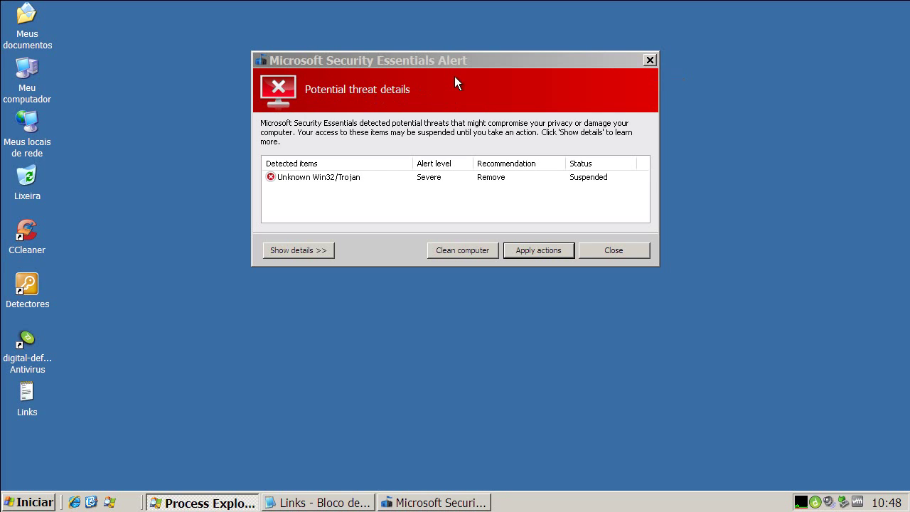
{"action": "left_click", "coordinate": [649, 60]}
Step: Kill the exe_1[1].exe process in Process Explorer and minimize its window
{"action": "left_click", "coordinate": [191, 503]}
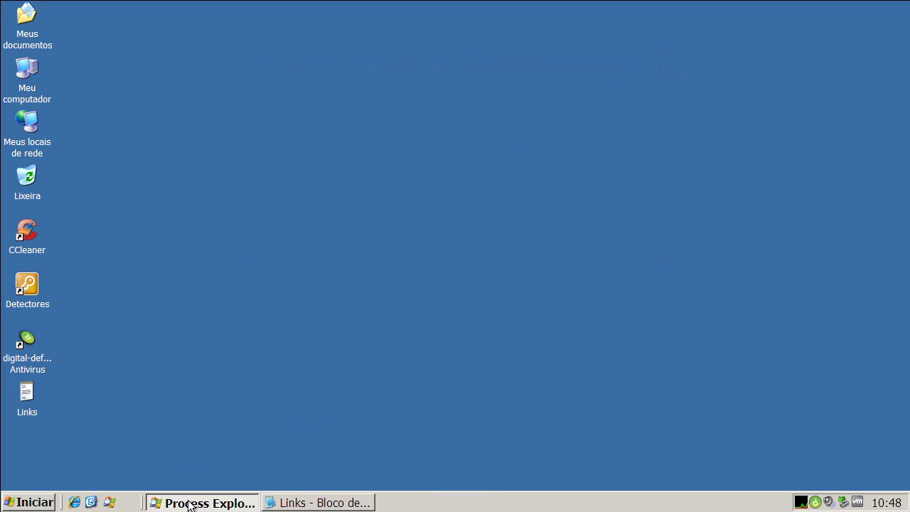
{"action": "left_click", "coordinate": [153, 120]}
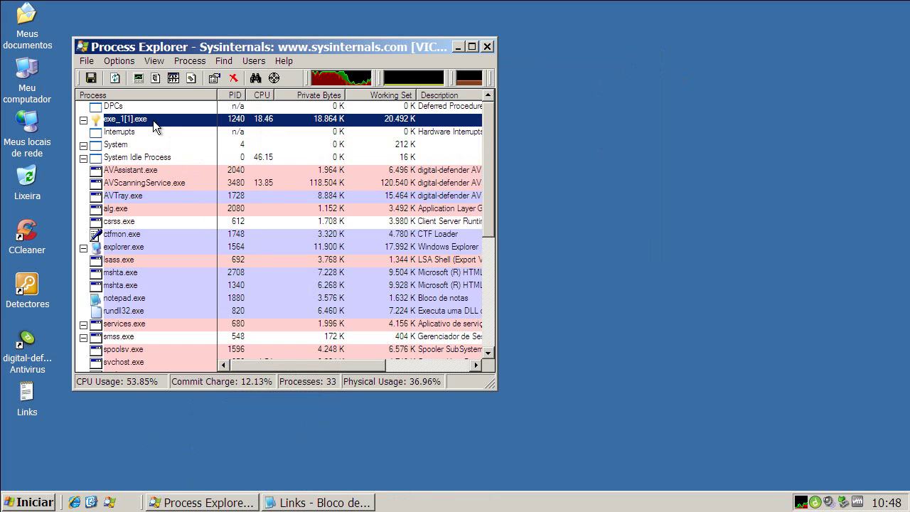
{"action": "right_click", "coordinate": [137, 119]}
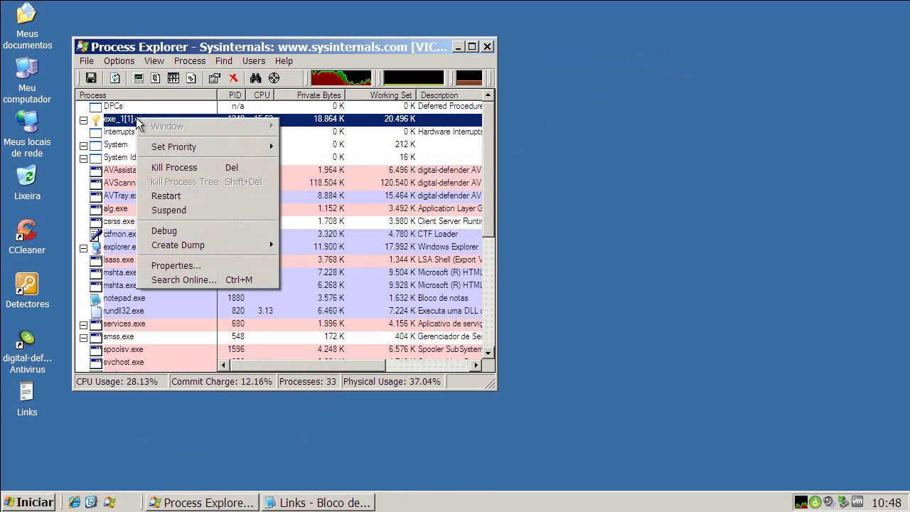
{"action": "left_click", "coordinate": [175, 169]}
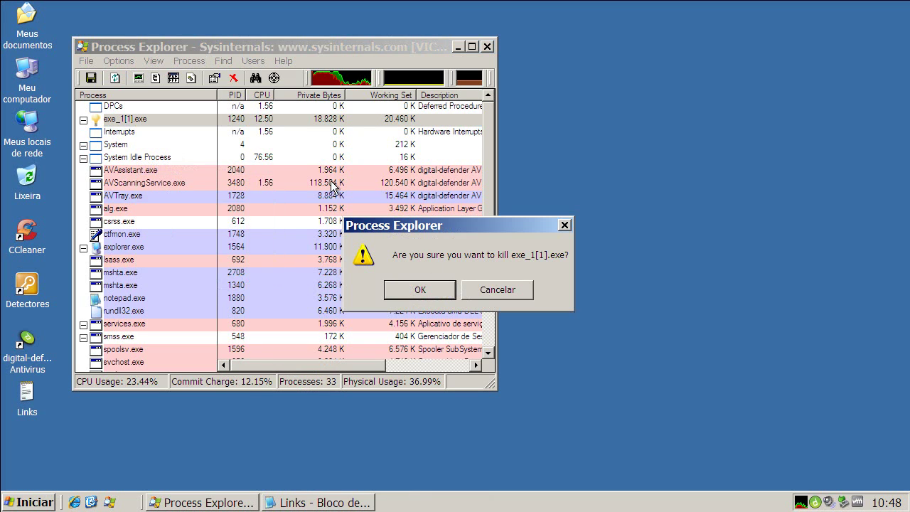
{"action": "left_click", "coordinate": [432, 293]}
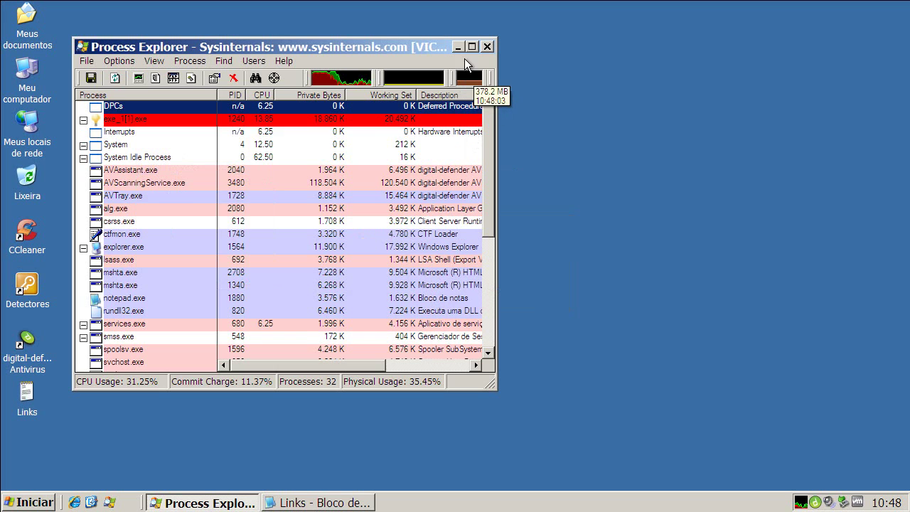
{"action": "left_click", "coordinate": [459, 45]}
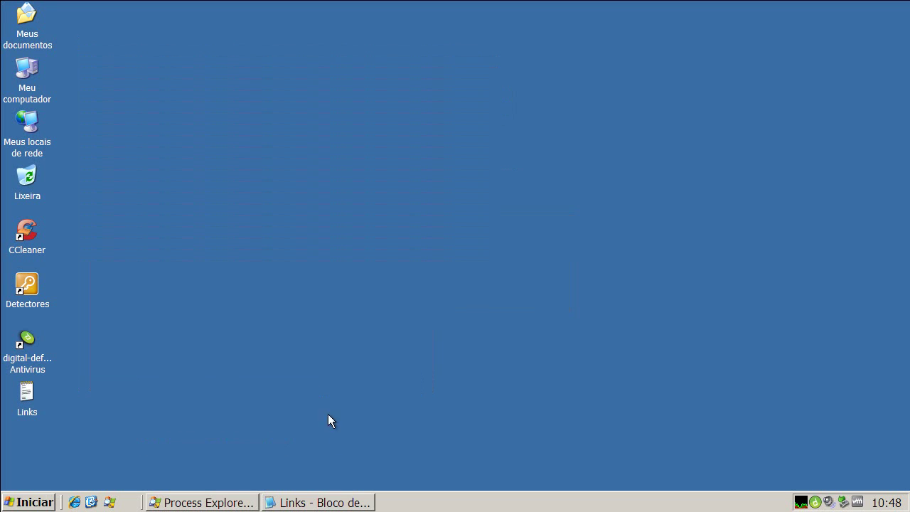
Step: Copy the link scaner-tgaa.tk/go/?afid=51 from the Links file and close the file
{"action": "left_click", "coordinate": [335, 502]}
{"action": "scroll", "coordinate": [311, 265], "scroll_direction": "down", "scroll_amount": 3}
{"action": "double_click", "coordinate": [131, 315]}
{"action": "right_click", "coordinate": [131, 315]}
{"action": "left_click", "coordinate": [164, 361]}
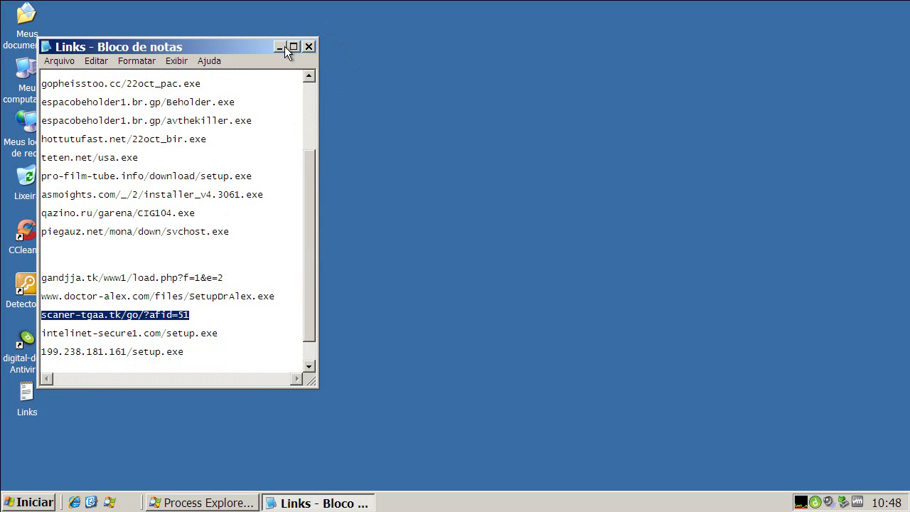
{"action": "left_click", "coordinate": [281, 47]}
{"action": "right_click", "coordinate": [295, 503]}
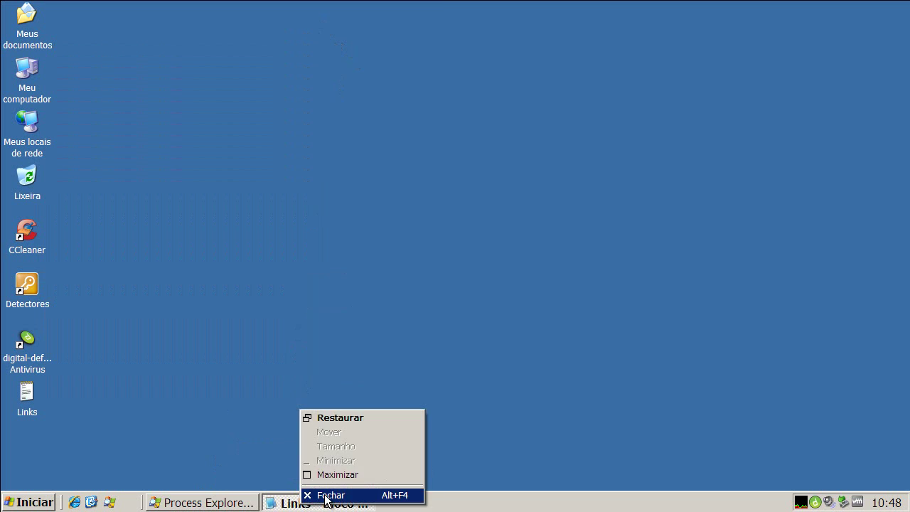
{"action": "left_click", "coordinate": [325, 495]}
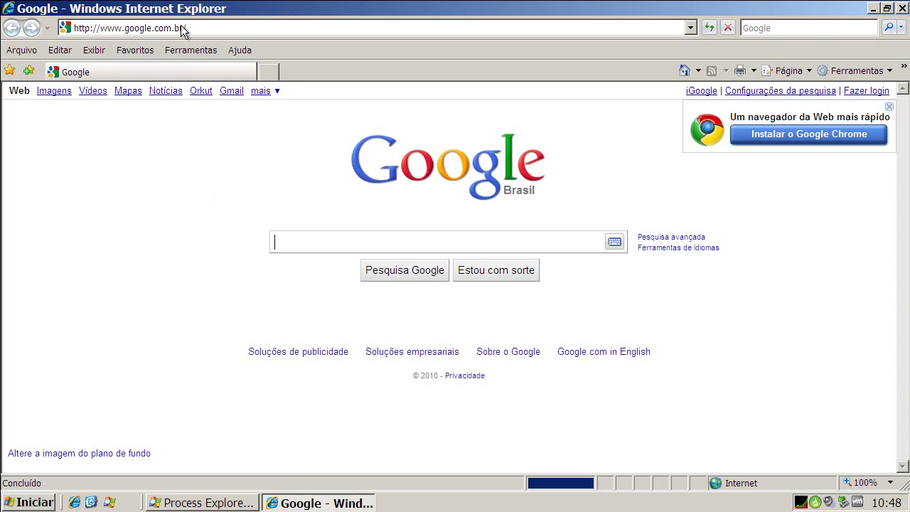
Step: Load the copied scaner-tgaa.tk link in Internet Explorer, run the scanner.exe download, and close the browser window
{"action": "left_click", "coordinate": [183, 27]}
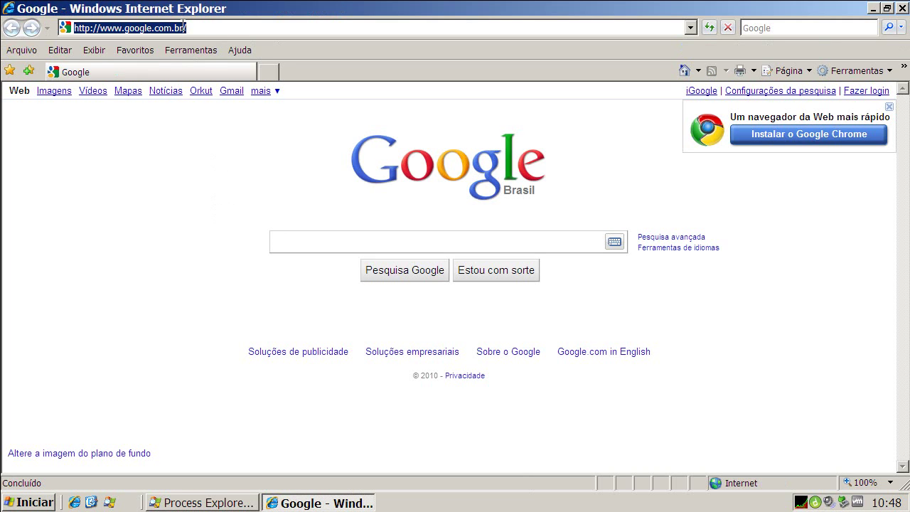
{"action": "key", "text": "ctrl+v"}
{"action": "key", "text": "Return"}
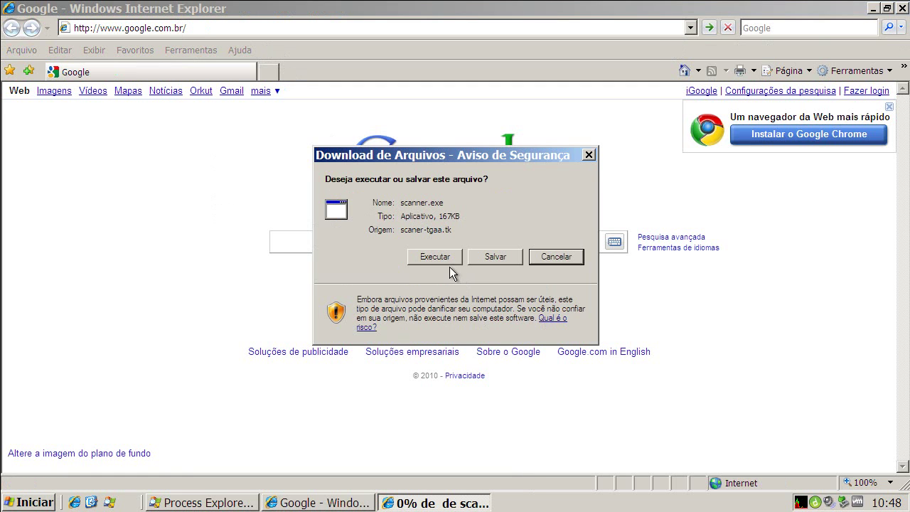
{"action": "left_click", "coordinate": [448, 261]}
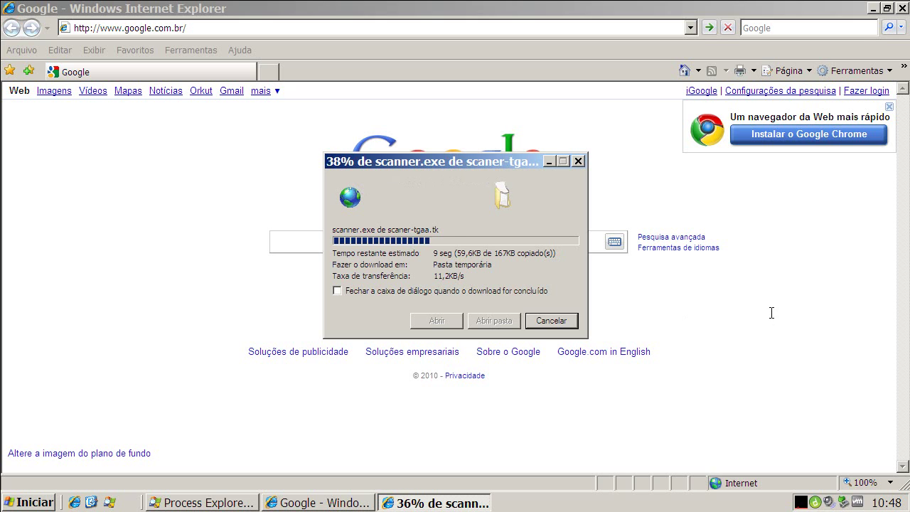
{"action": "left_click", "coordinate": [861, 9]}
{"action": "left_click", "coordinate": [900, 7]}
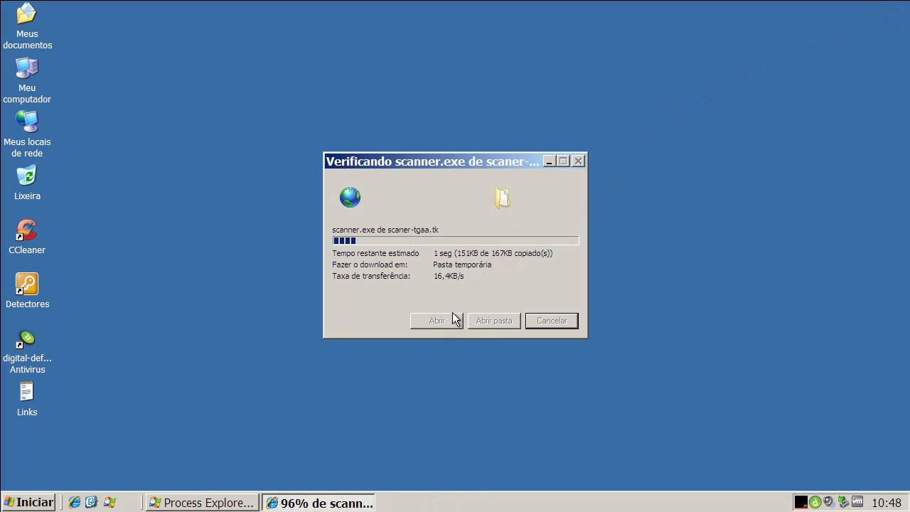
{"action": "left_click", "coordinate": [524, 251]}
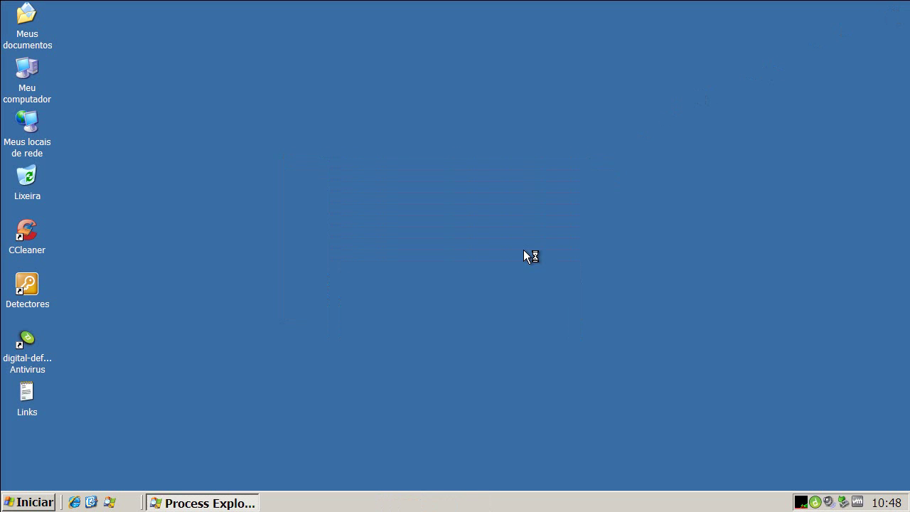
Step: Kill the scanner[1].exe process in Process Explorer and minimize its window
{"action": "left_click", "coordinate": [248, 506]}
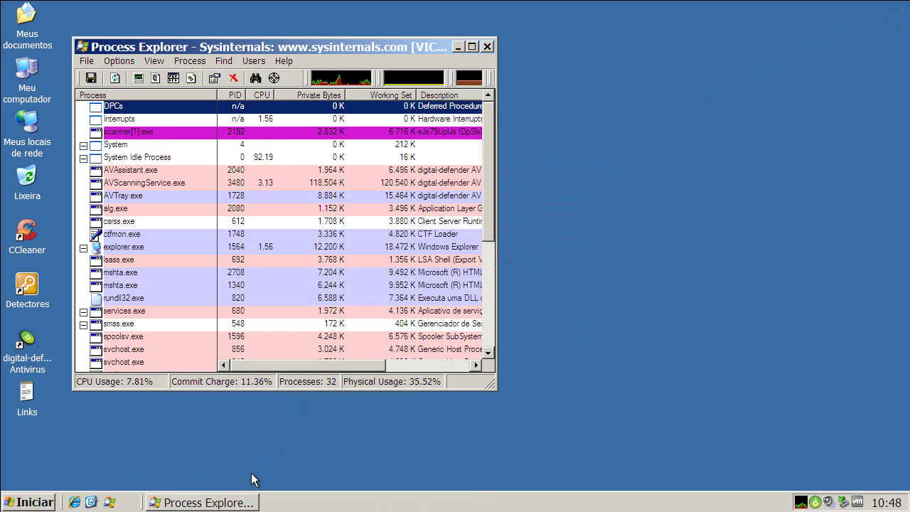
{"action": "left_click", "coordinate": [137, 146]}
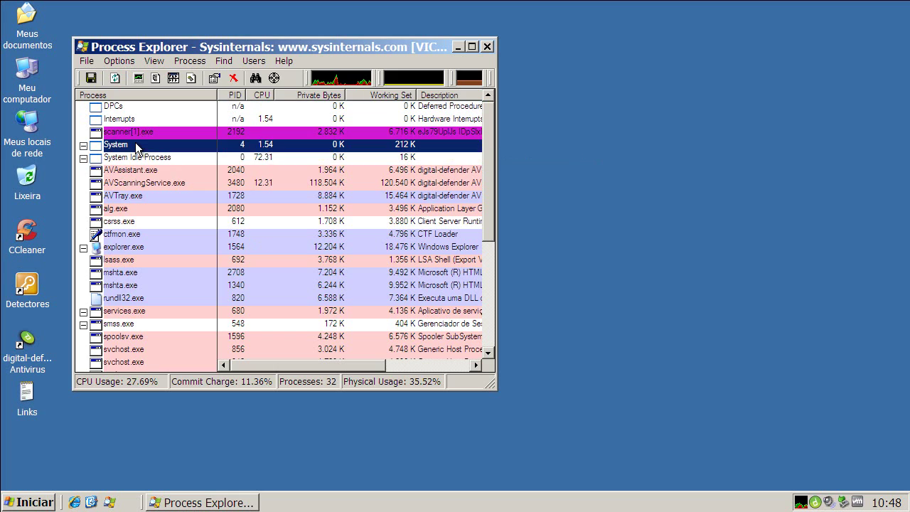
{"action": "left_click", "coordinate": [121, 134]}
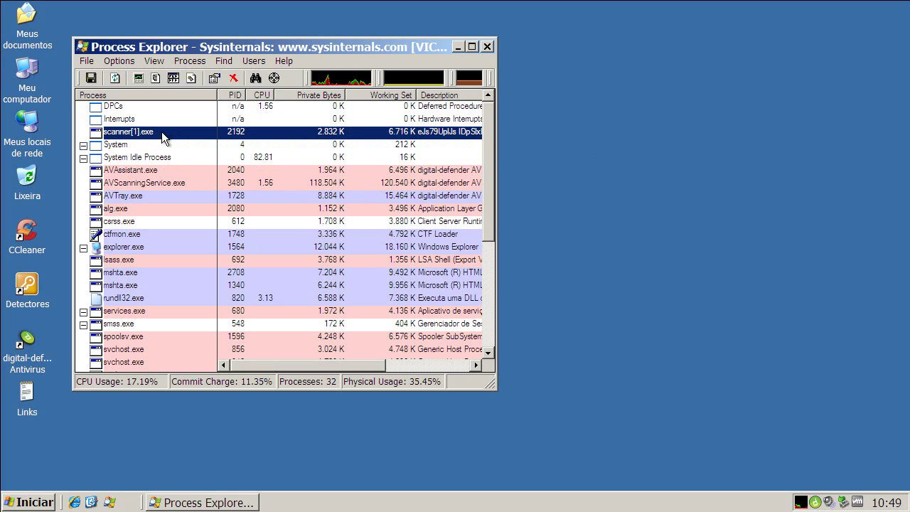
{"action": "right_click", "coordinate": [161, 132]}
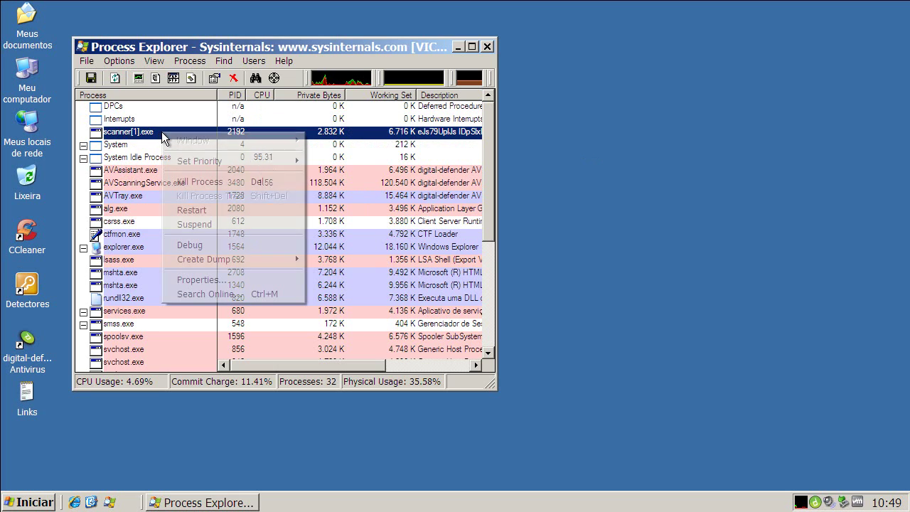
{"action": "left_click", "coordinate": [178, 183]}
{"action": "left_click", "coordinate": [418, 294]}
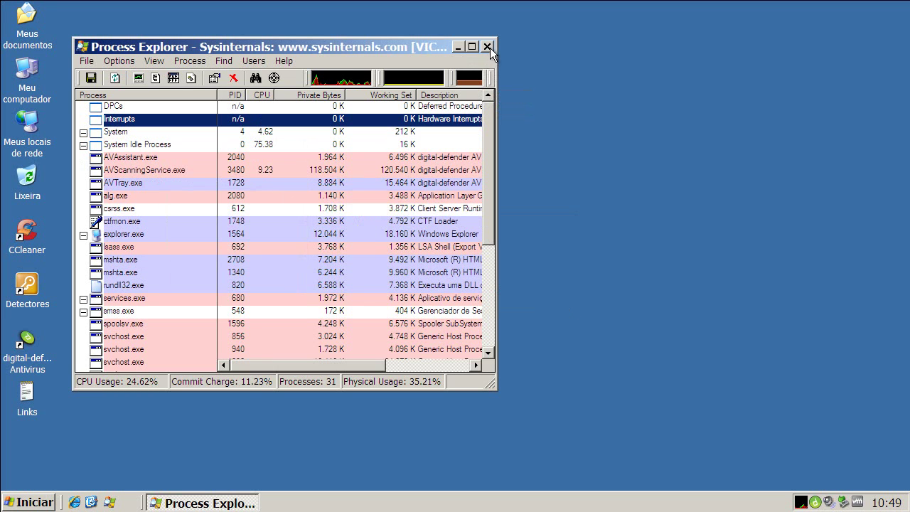
{"action": "left_click", "coordinate": [462, 45]}
Step: Run a full system scan in digital defender, acknowledge its result, and close the antivirus window
{"action": "double_click", "coordinate": [815, 502]}
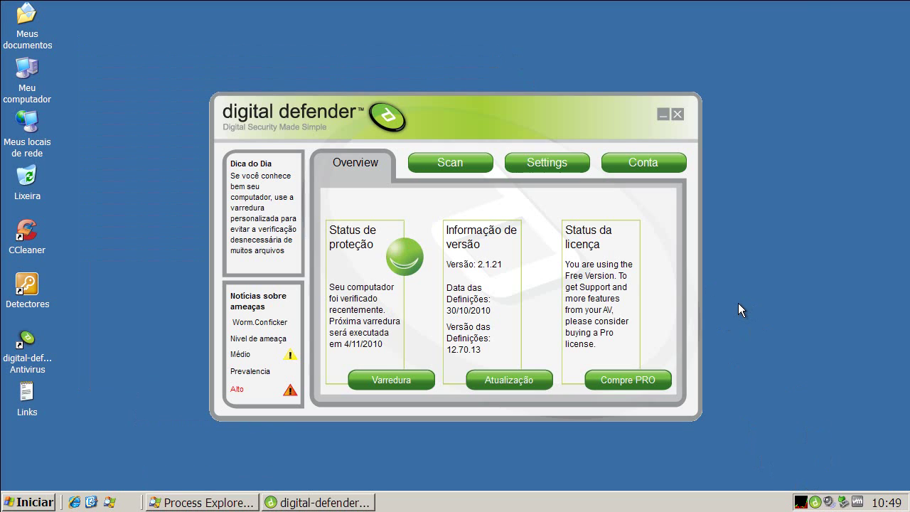
{"action": "left_click", "coordinate": [460, 161]}
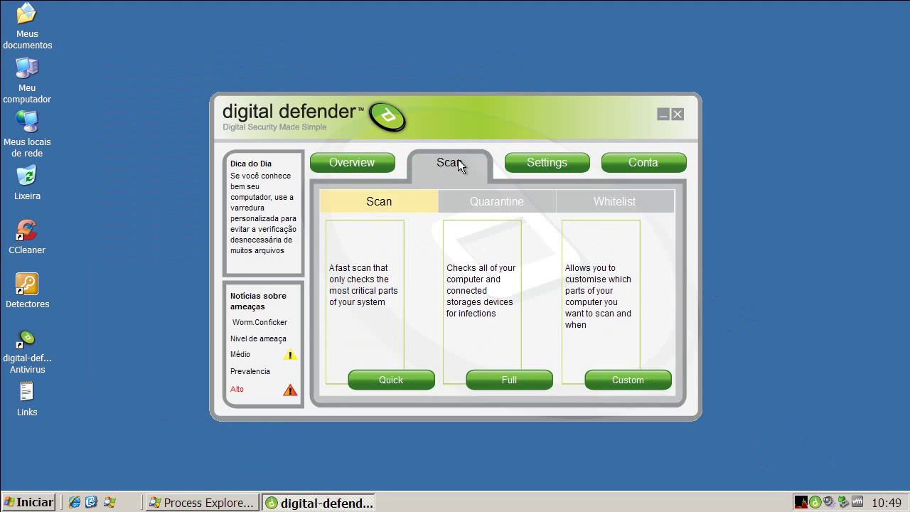
{"action": "left_click", "coordinate": [506, 379]}
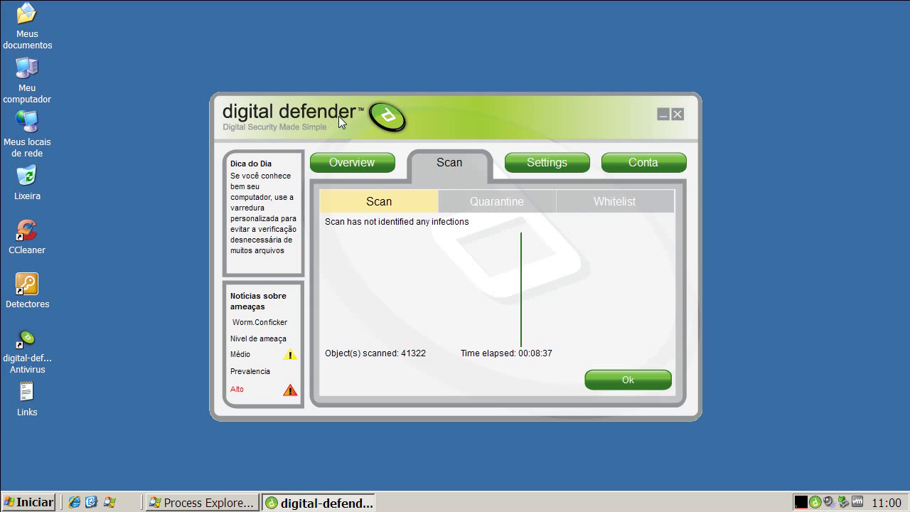
{"action": "left_click", "coordinate": [617, 380]}
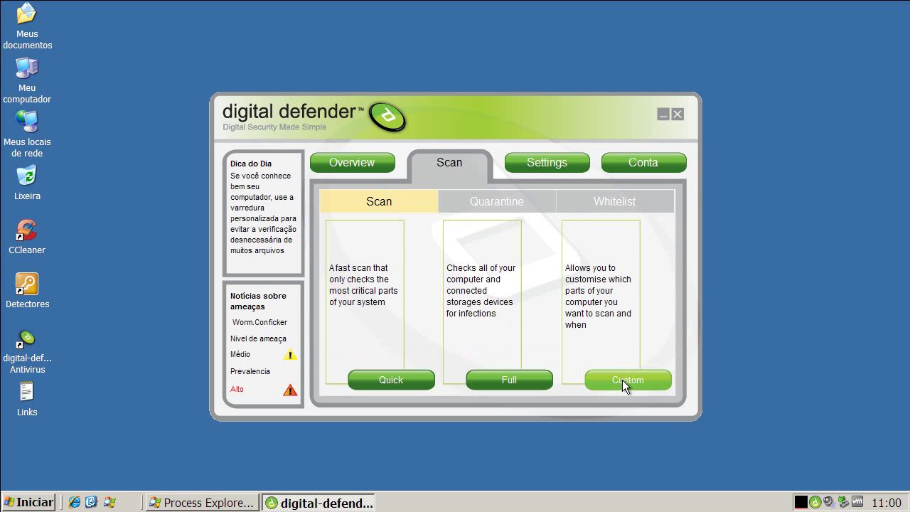
{"action": "left_click", "coordinate": [677, 114]}
Step: Restart the computer
{"action": "left_click", "coordinate": [28, 502]}
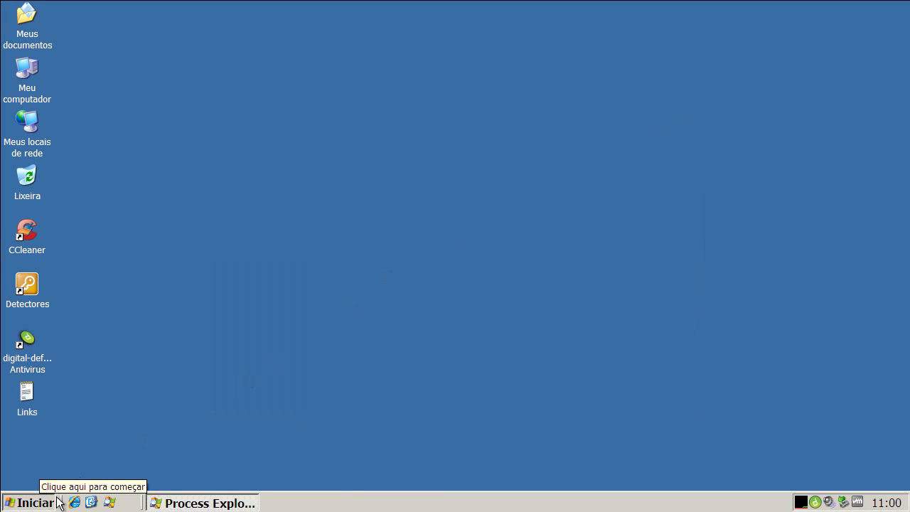
{"action": "left_click", "coordinate": [89, 480]}
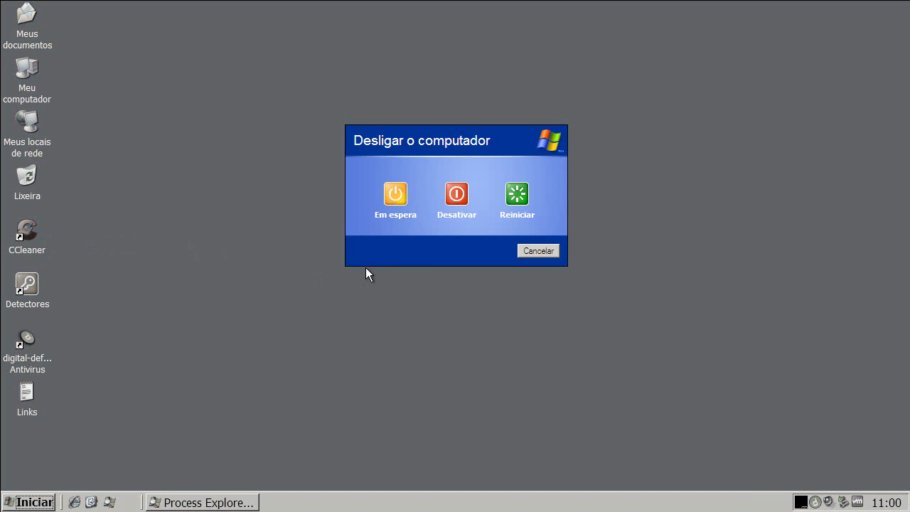
{"action": "left_click", "coordinate": [519, 196]}
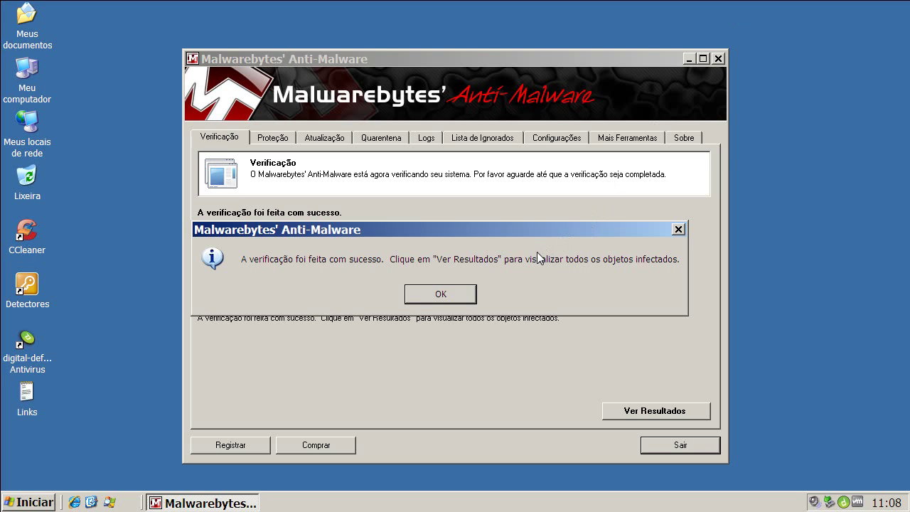
Step: Dismiss the Malwarebytes scan completion notice and show the results with the Fabricante and Ítem columns widened
{"action": "left_click", "coordinate": [437, 296]}
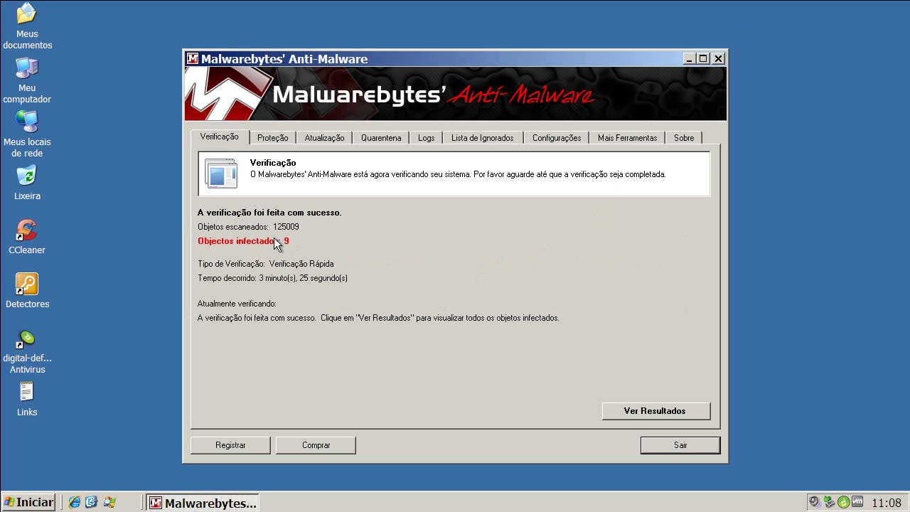
{"action": "left_click", "coordinate": [635, 409]}
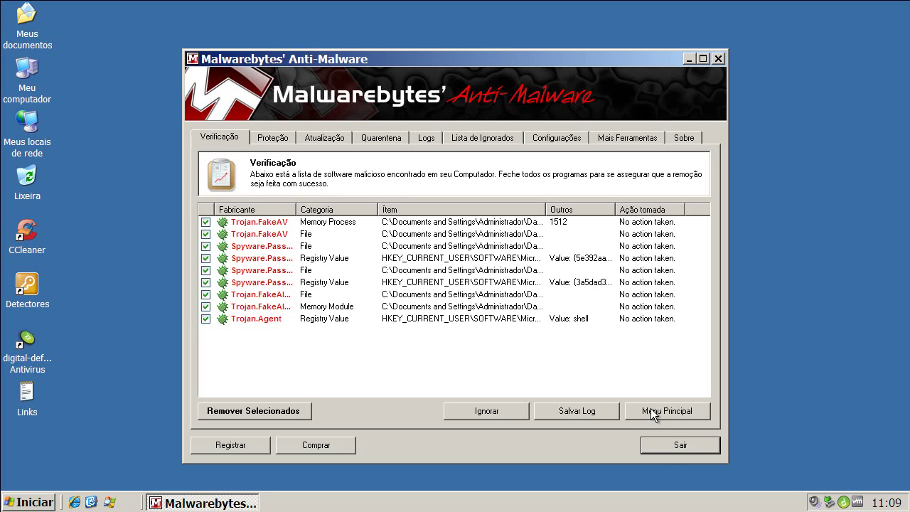
{"action": "left_click_drag", "start_coordinate": [296, 209], "coordinate": [316, 210]}
{"action": "left_click_drag", "start_coordinate": [567, 209], "coordinate": [656, 211]}
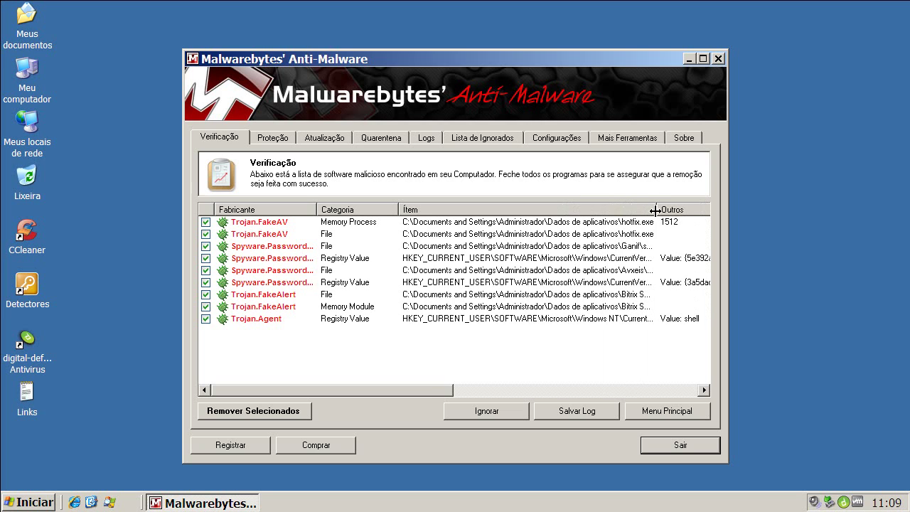
Step: Examine the Trojan.FakeAV, Spyware.Passwords.XGen, Trojan.FakeAlert and Trojan.Agent entries, widening the Fabricante column to read the full names
{"action": "left_click", "coordinate": [282, 225]}
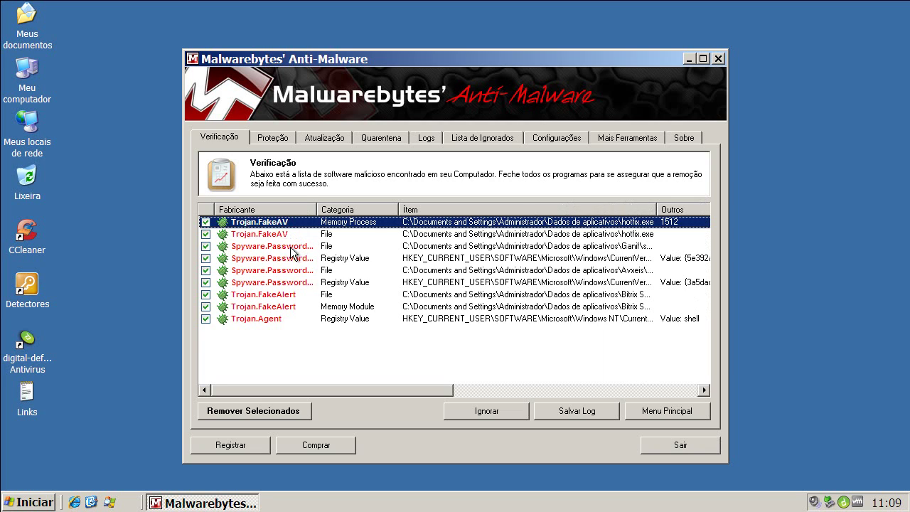
{"action": "left_click", "coordinate": [297, 249]}
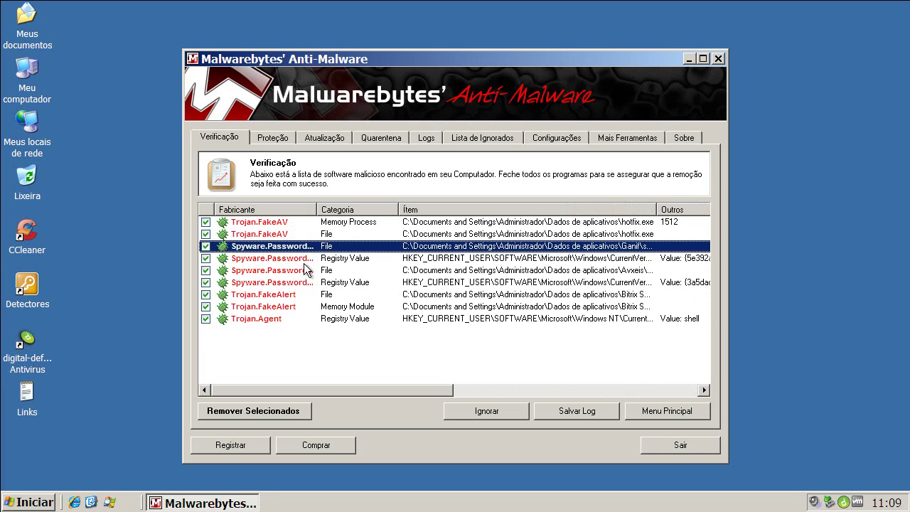
{"action": "left_click_drag", "start_coordinate": [316, 209], "coordinate": [346, 209]}
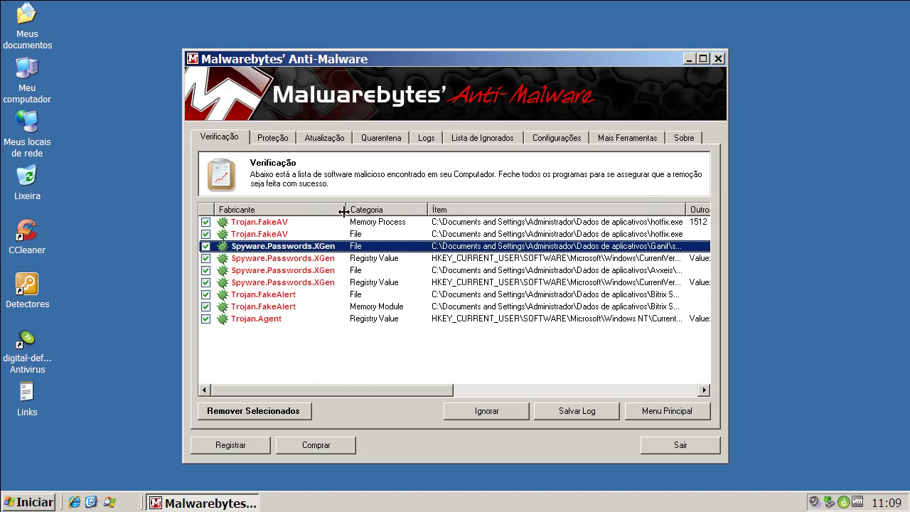
{"action": "left_click", "coordinate": [288, 295]}
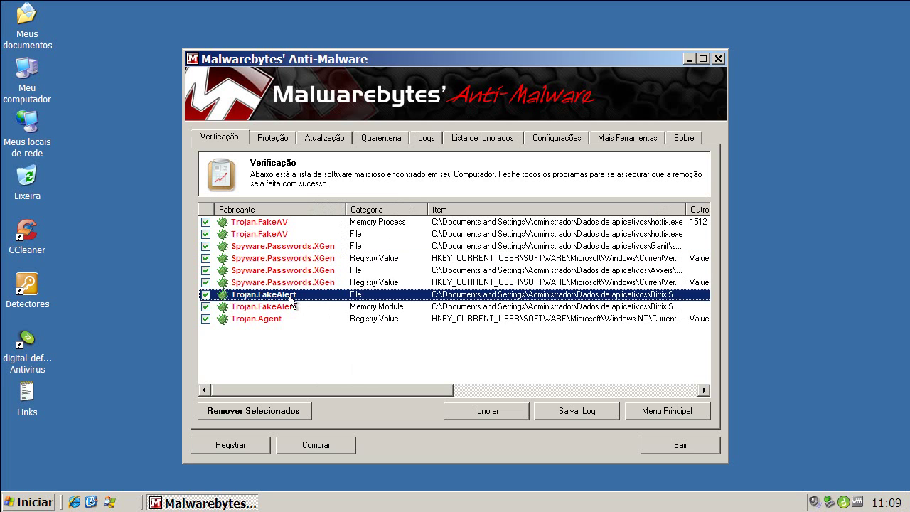
{"action": "left_click", "coordinate": [275, 319]}
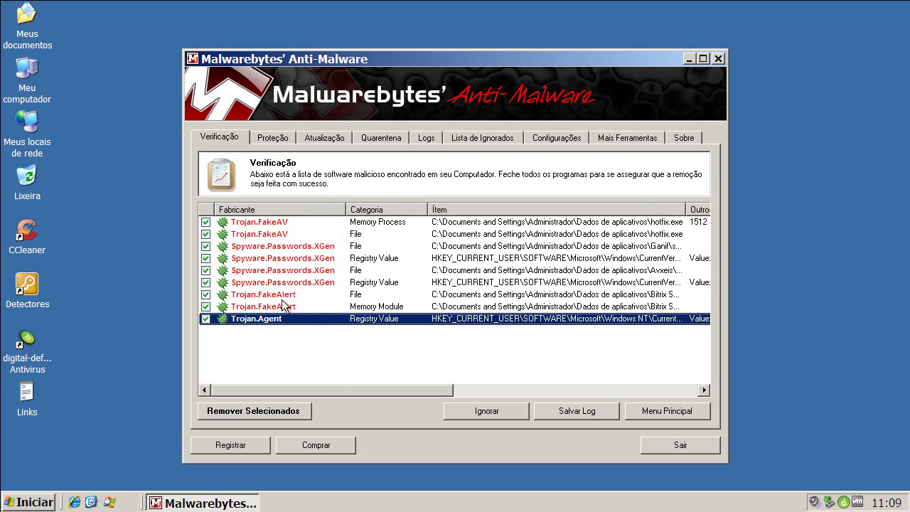
Step: Remove the checked infections, review and close the removal log, and agree to restart the computer
{"action": "left_click", "coordinate": [263, 411]}
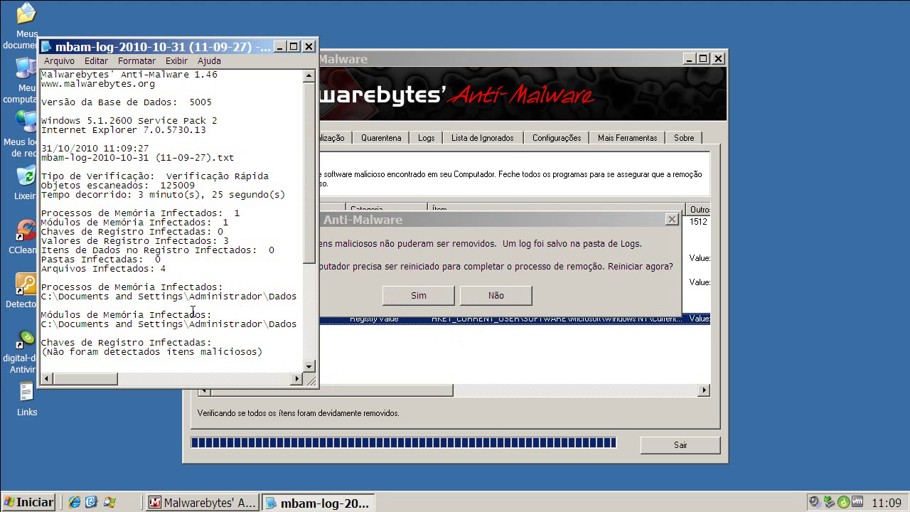
{"action": "left_click_drag", "start_coordinate": [161, 269], "coordinate": [167, 270]}
{"action": "left_click_drag", "start_coordinate": [105, 374], "coordinate": [54, 379]}
{"action": "left_click", "coordinate": [309, 47]}
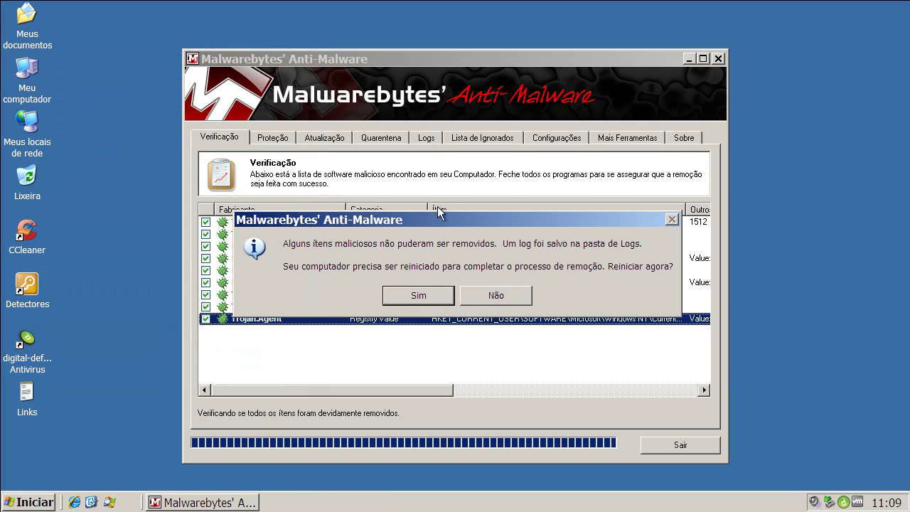
{"action": "left_click", "coordinate": [429, 293]}
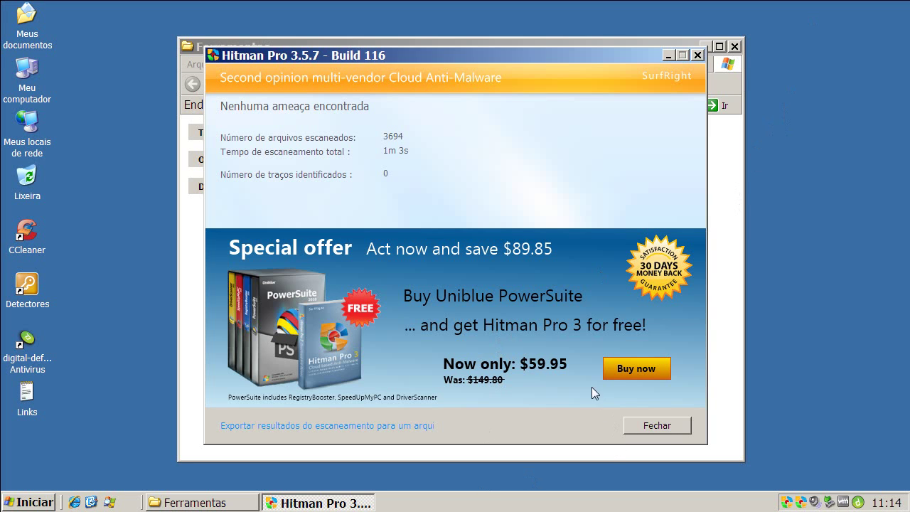
Step: Close the Hitman Pro results and start the SUPERAntiSpyware scanner from the Ferramentas folder
{"action": "left_click", "coordinate": [675, 424]}
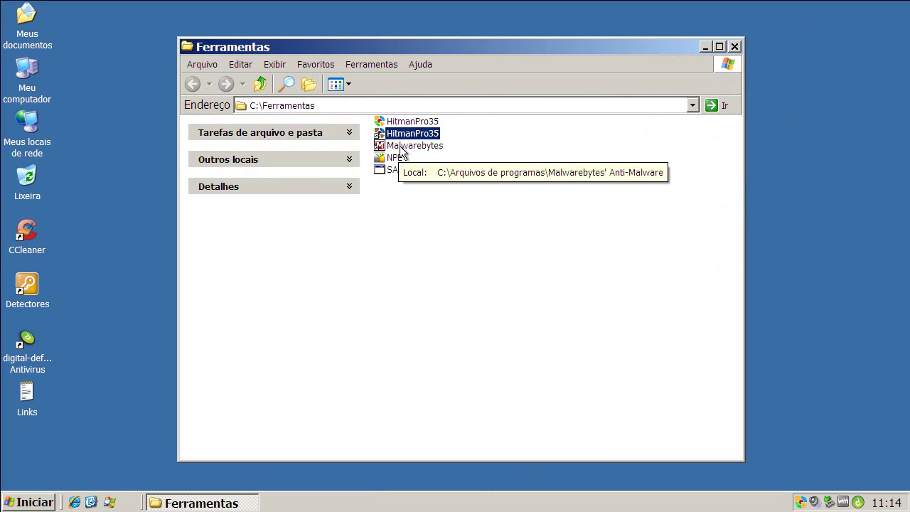
{"action": "left_click", "coordinate": [408, 171]}
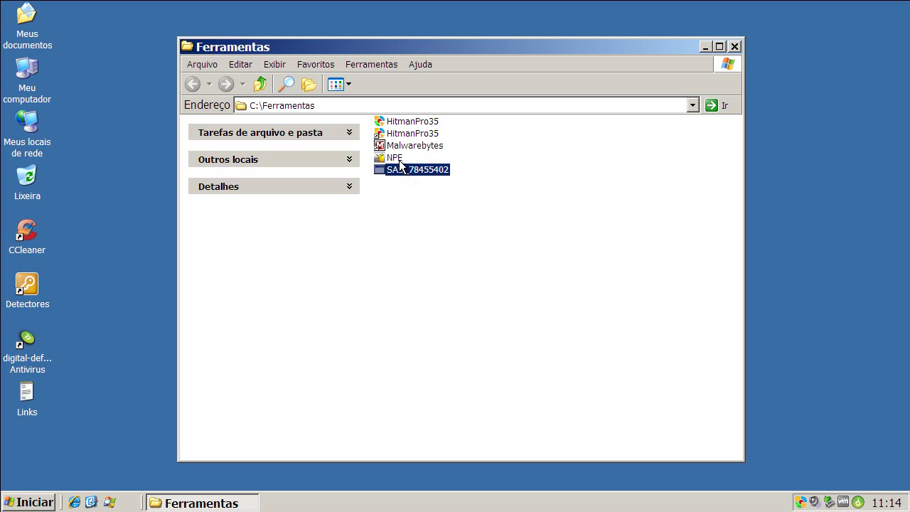
{"action": "left_click", "coordinate": [409, 169]}
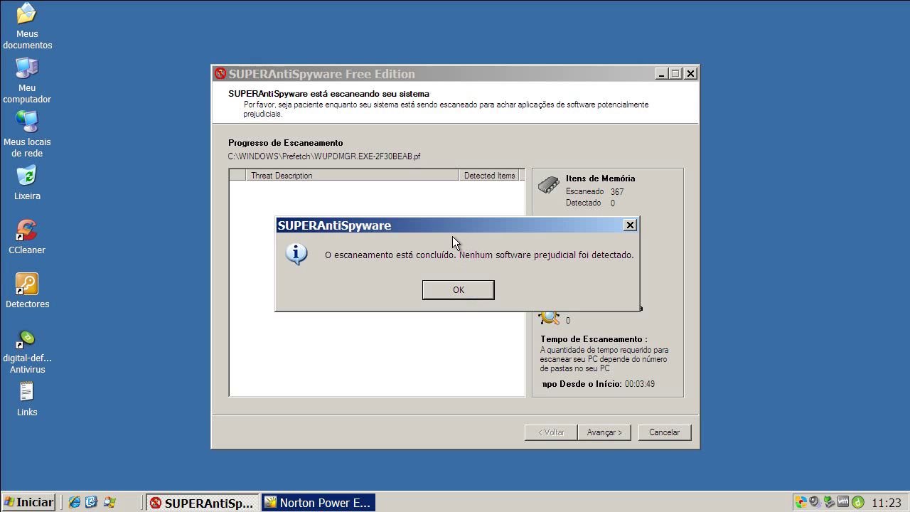
Step: Acknowledge the SUPERAntiSpyware scan result and exit it, then view and close the Norton Power Eraser results
{"action": "left_click", "coordinate": [472, 291]}
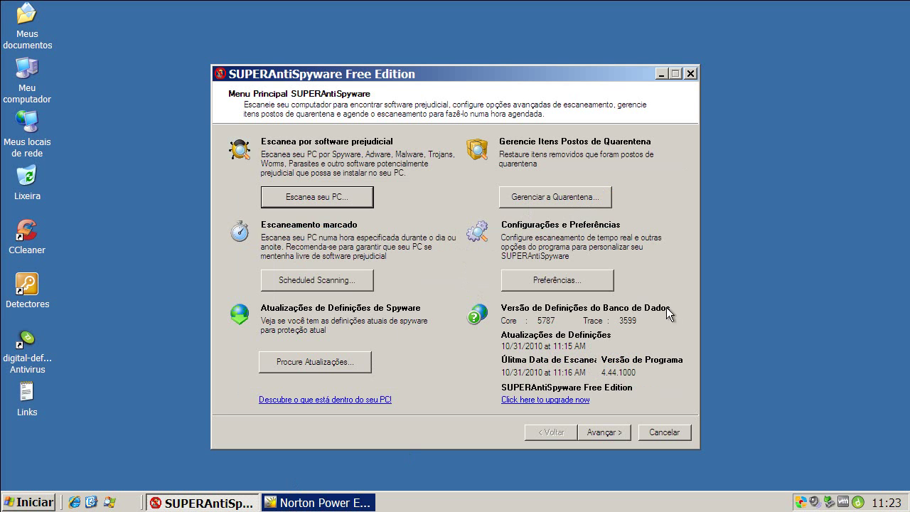
{"action": "left_click", "coordinate": [664, 431]}
{"action": "left_click", "coordinate": [210, 503]}
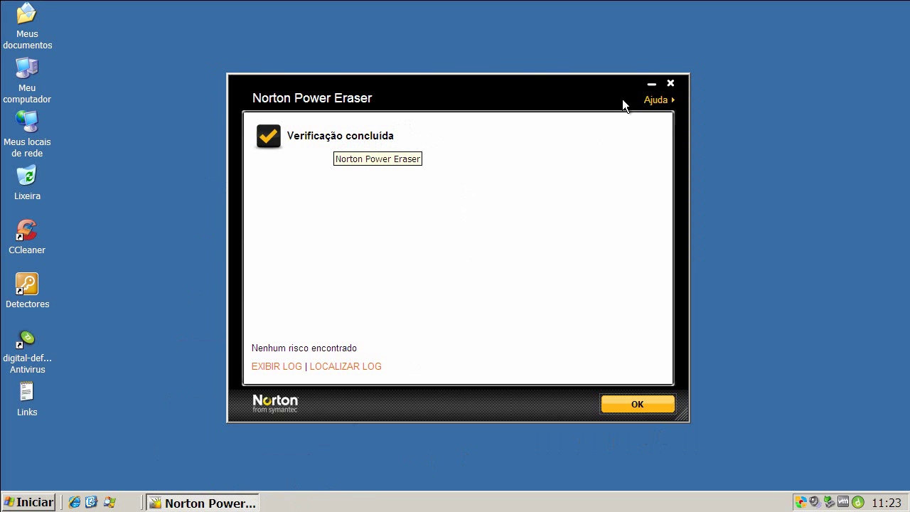
{"action": "left_click", "coordinate": [672, 83]}
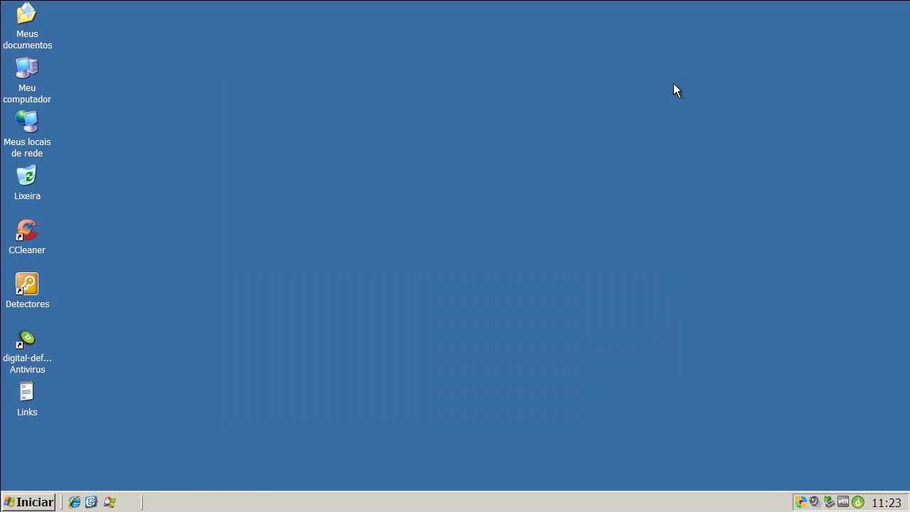
Step: Open the digital defender main window to view its protection overview
{"action": "double_click", "coordinate": [859, 502]}
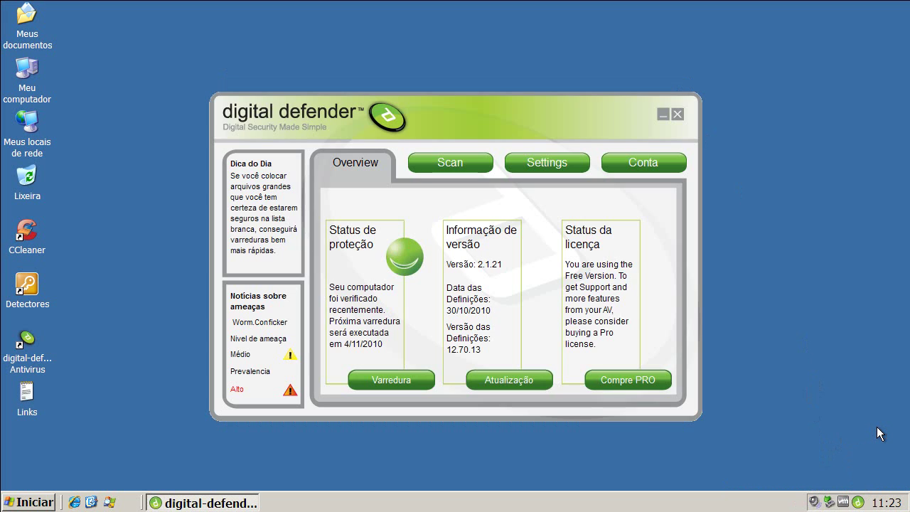